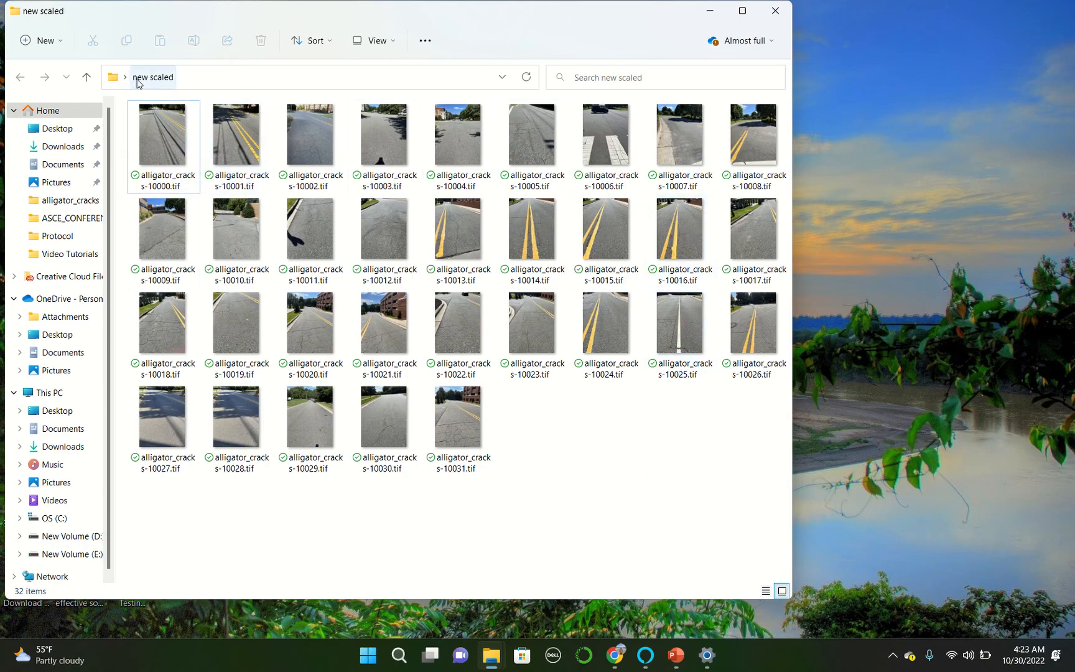
- Minimise the new scaled folder and launch ImageJ-win64.exe from the Fiji.app folder inside fiji-win64
click(710, 11)
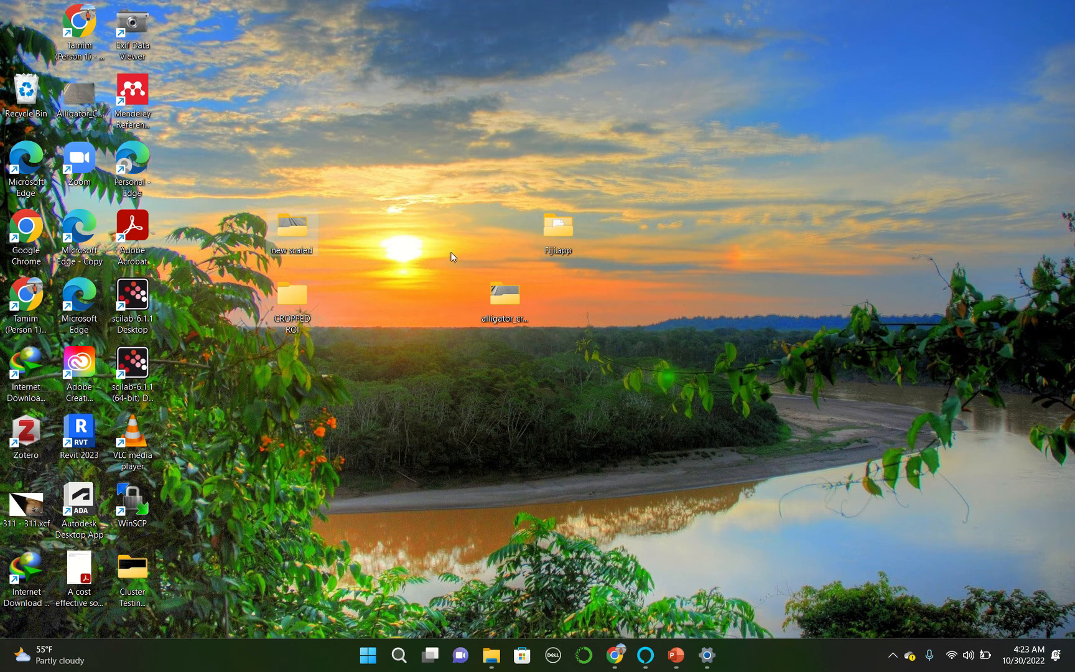
click(400, 655)
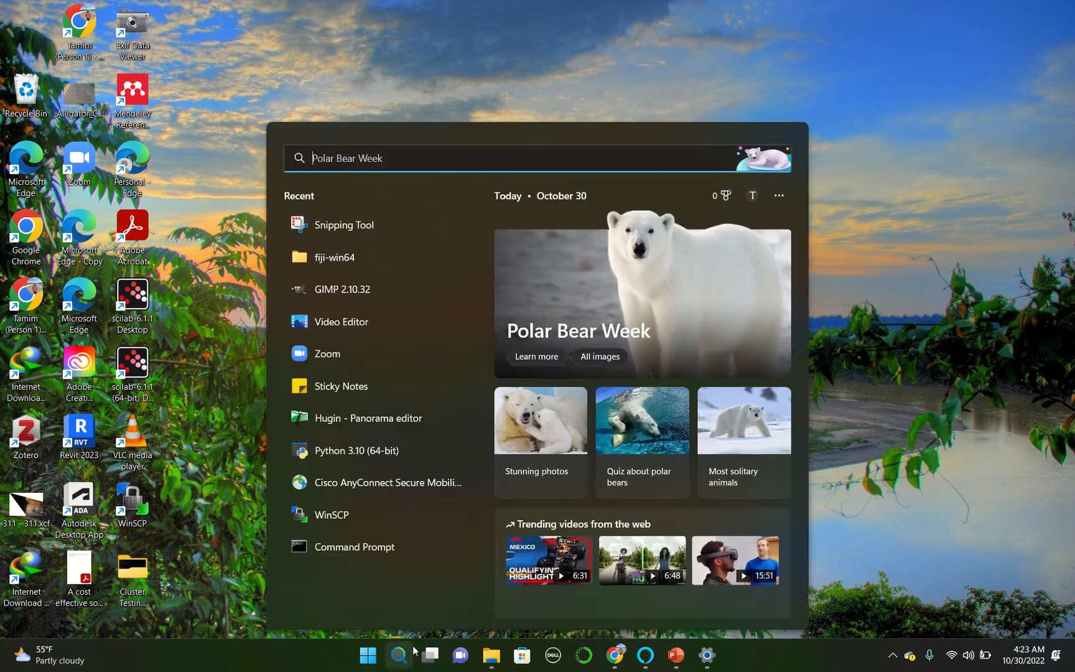
click(348, 268)
double_click(273, 163)
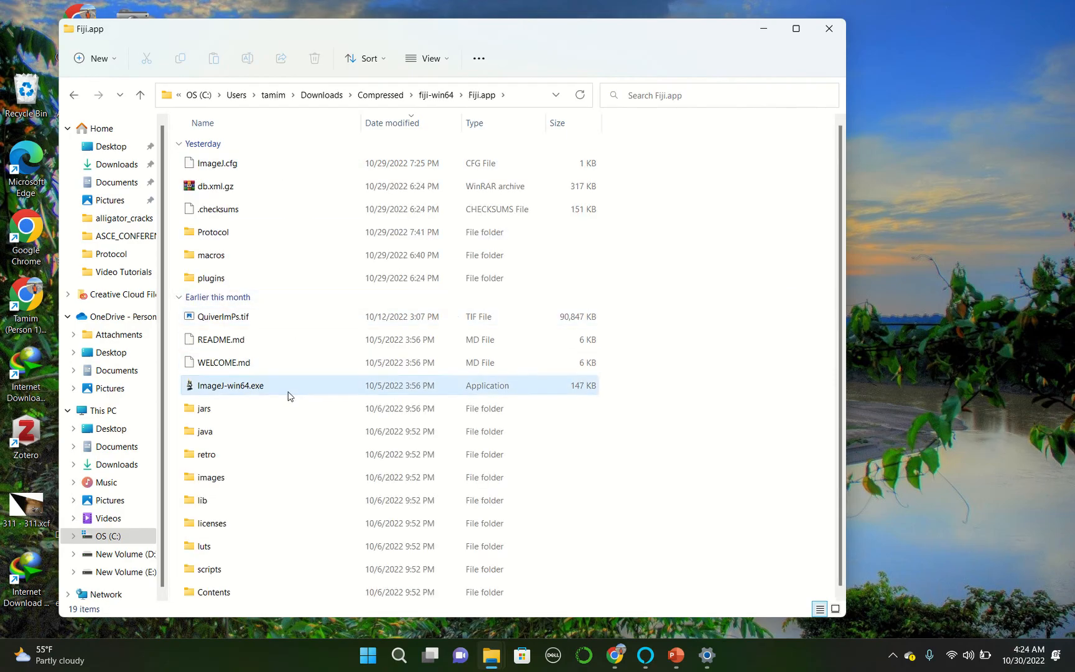
double_click(288, 396)
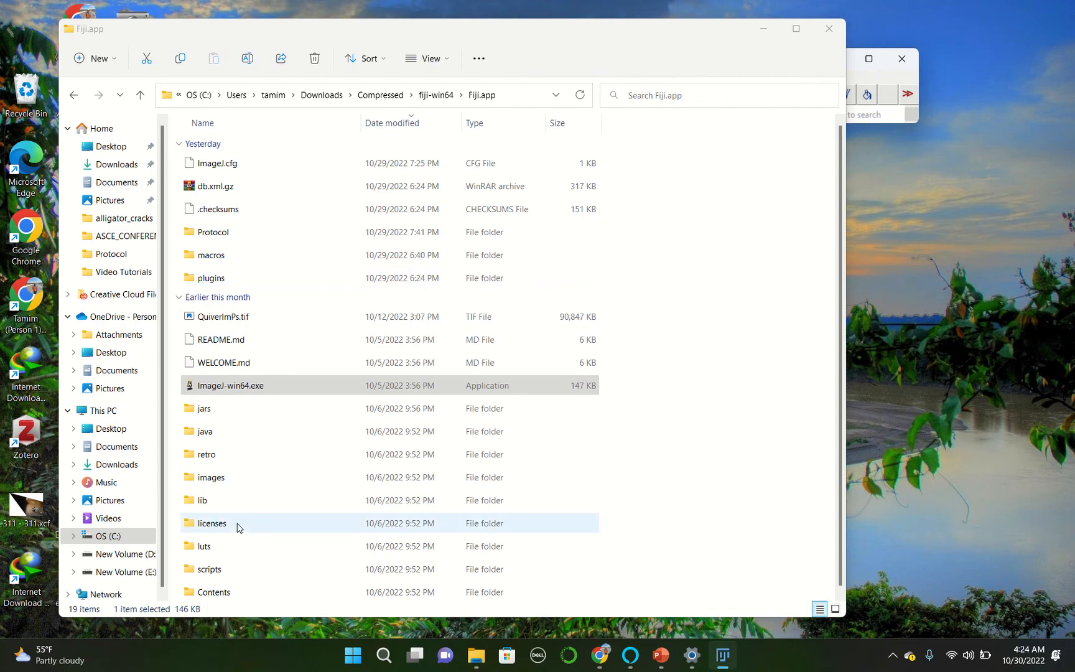
- Open the Protocol folder inside Fiji.app and locate Crop images.ijm and Batch_Cropping_in_ImageJ_2.pdf
click(244, 234)
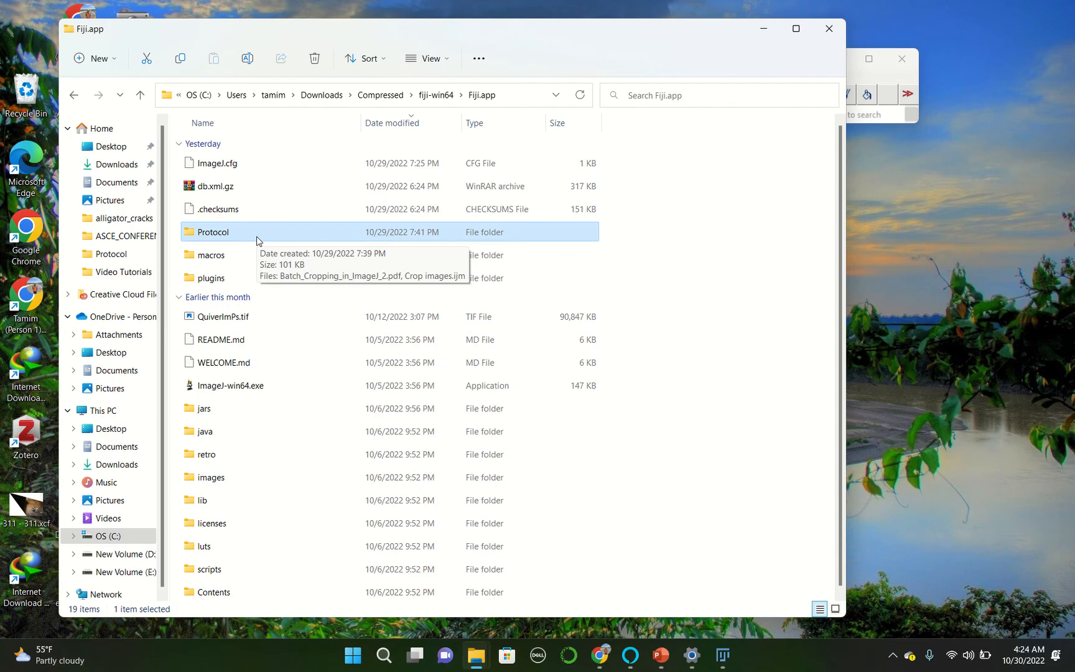
double_click(257, 241)
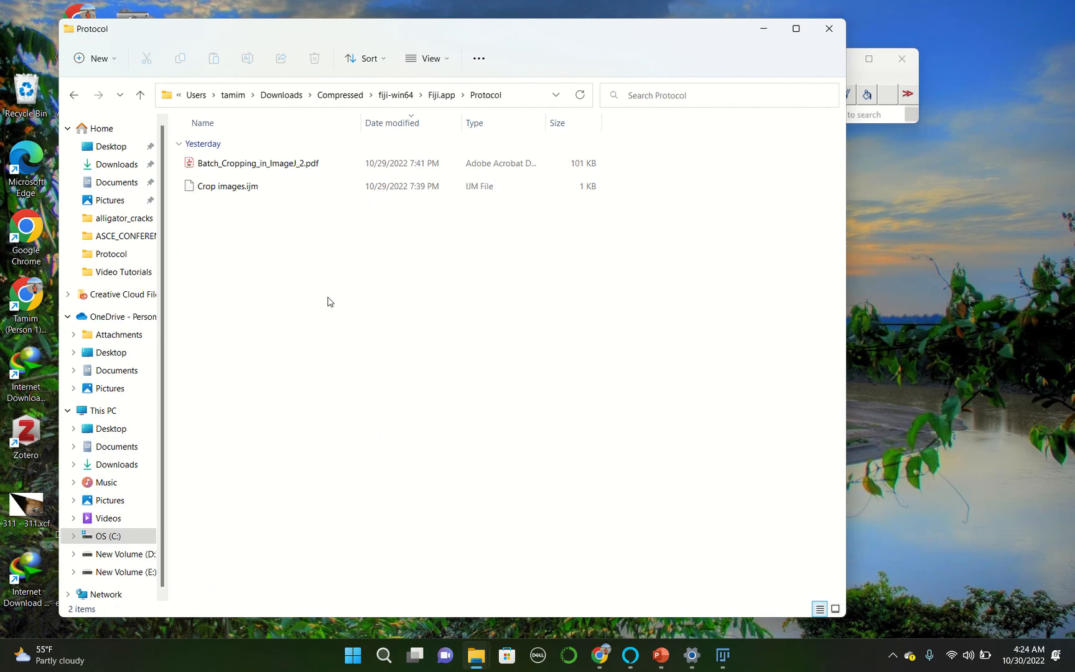
click(240, 193)
click(277, 167)
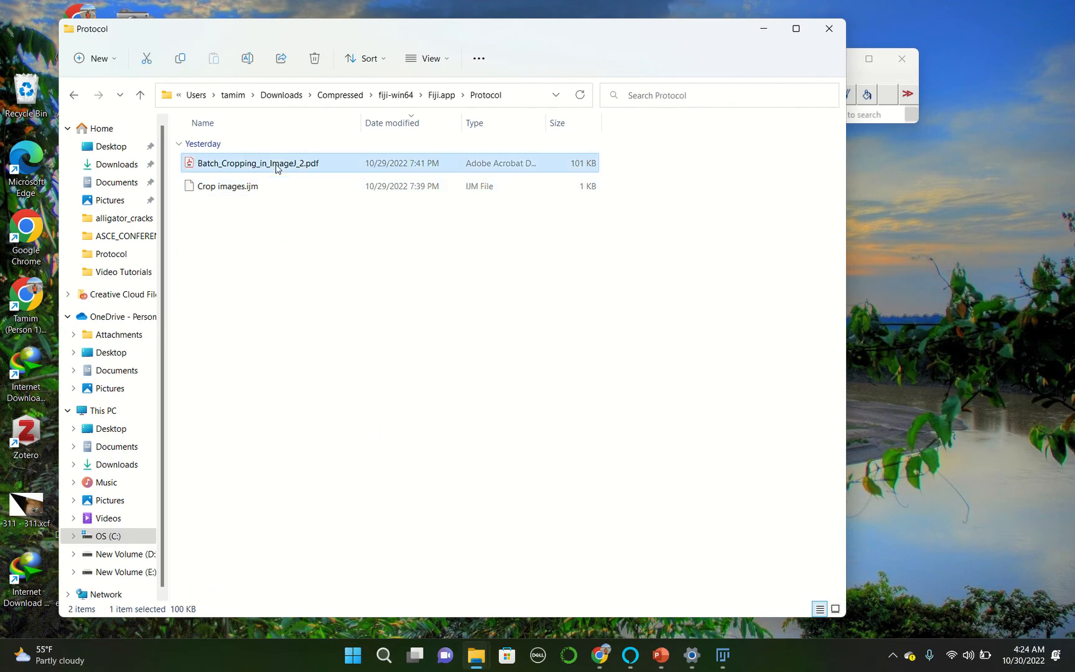
- View the Zenodo download page for the batch cropping files in Chrome, and return to ImageJ with the Protocol folder minimised
click(600, 655)
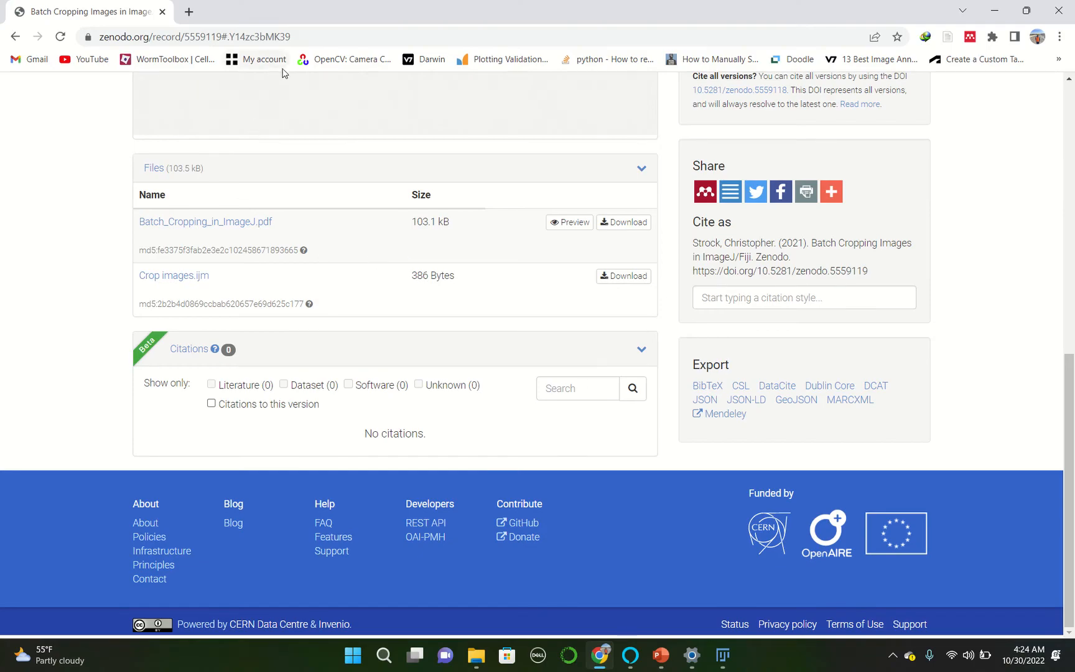
click(1007, 21)
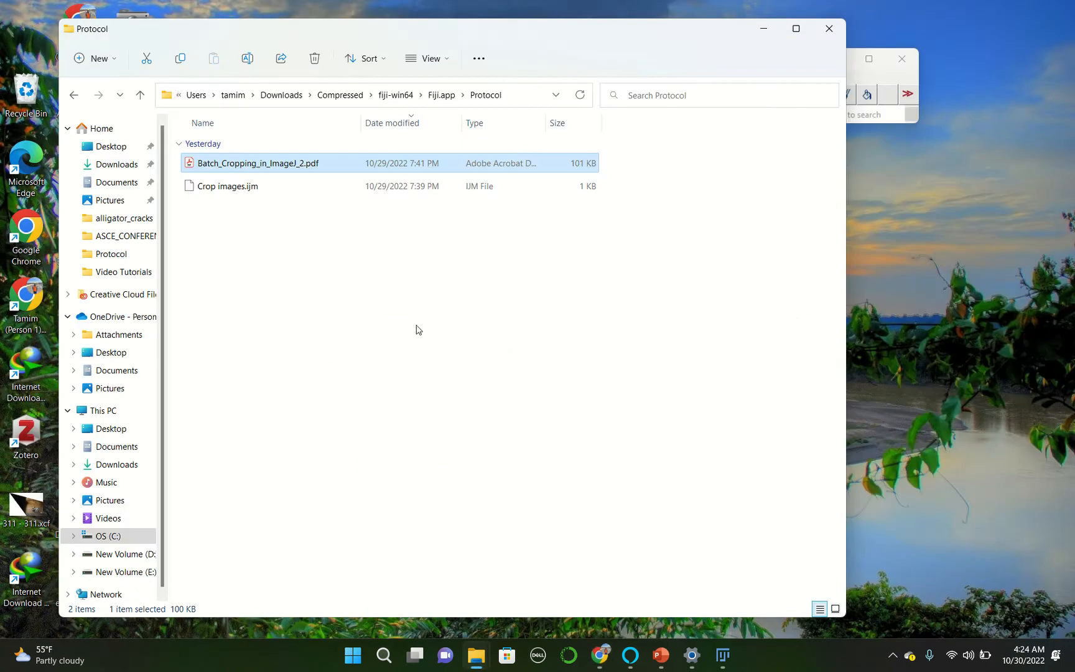
click(274, 187)
click(765, 28)
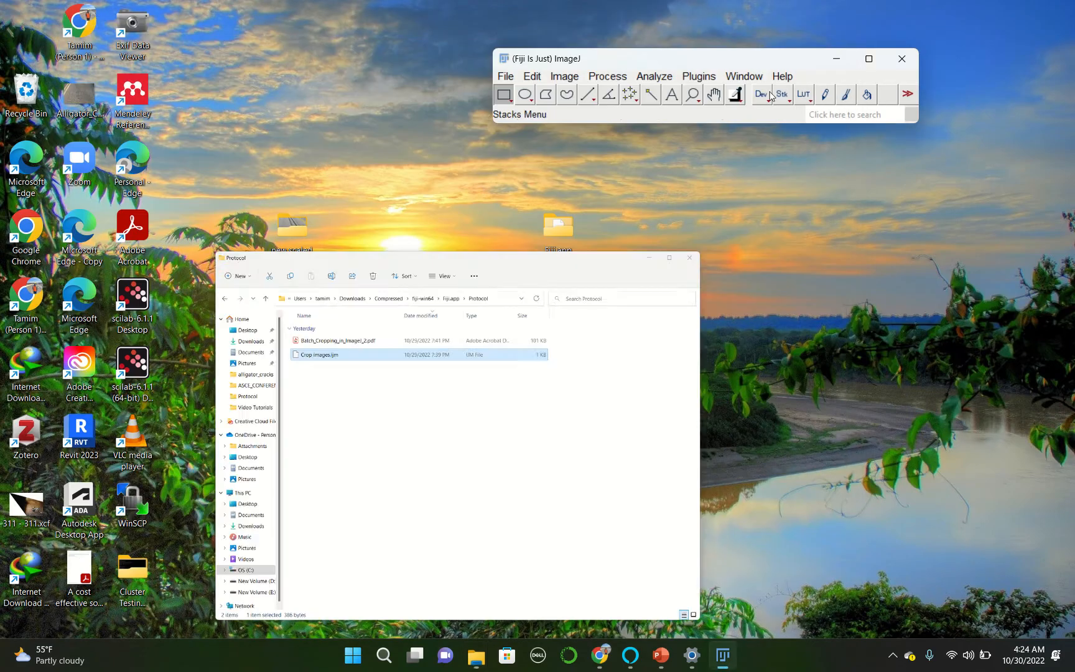
- Run the macro Crop images.ijm from the Protocol folder of the Desktop's Fiji.app folder
click(690, 80)
mouse_move(769, 28)
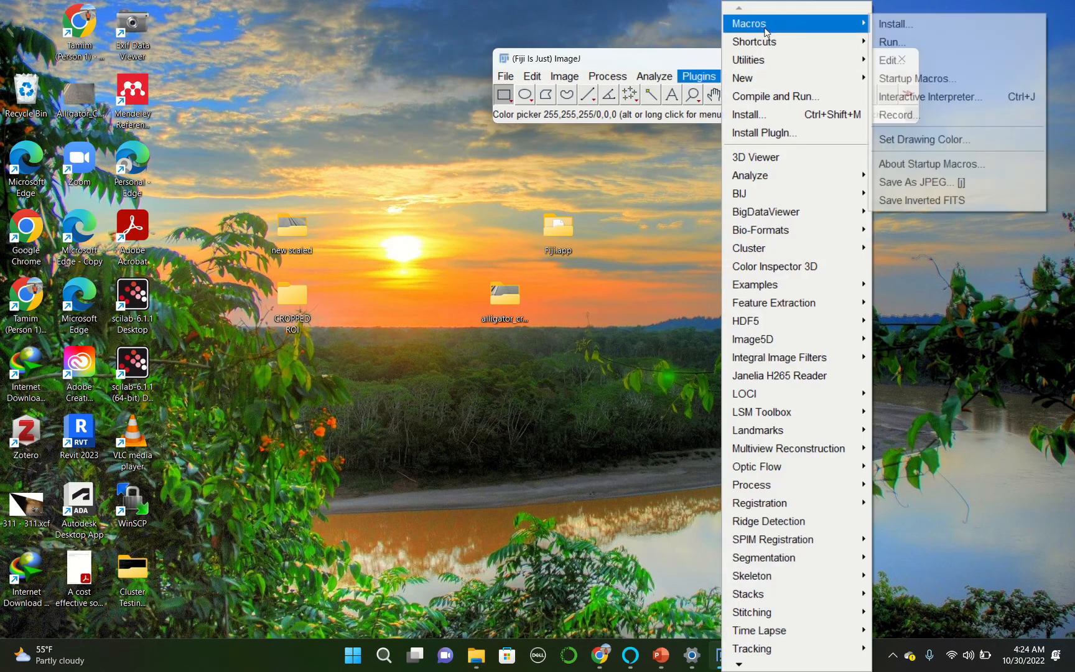
click(923, 54)
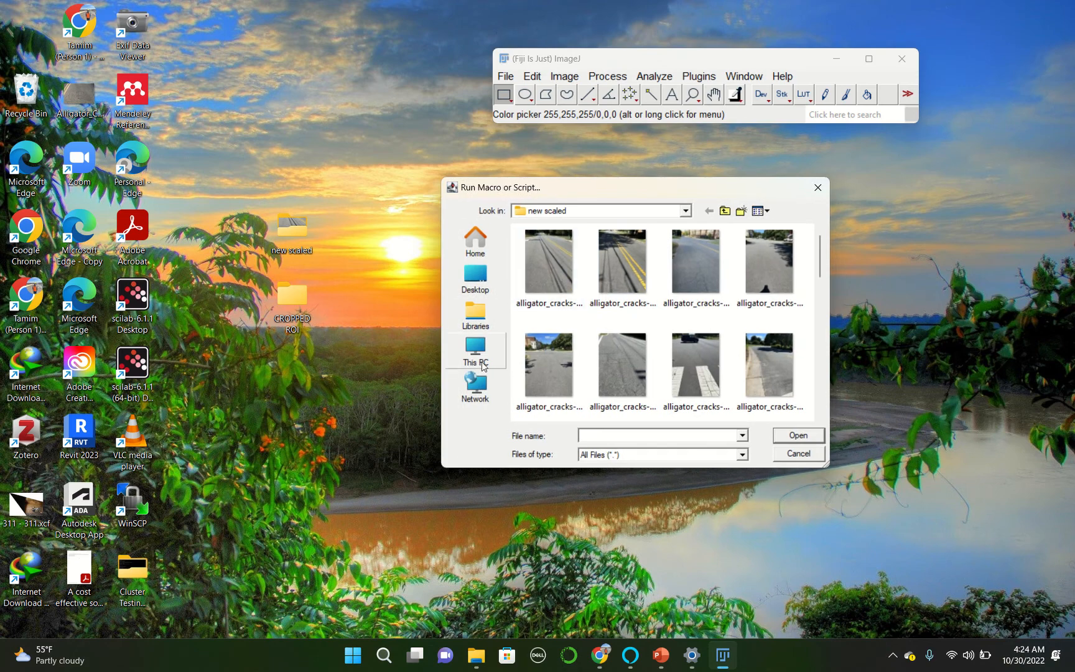
click(475, 277)
scroll(590, 376, down, 10)
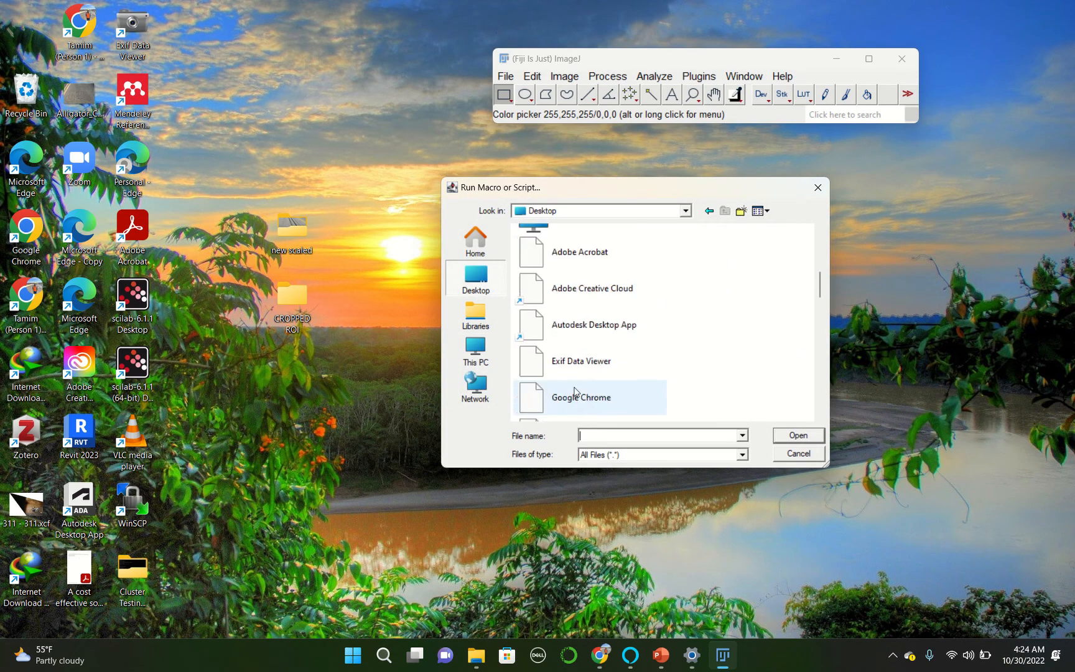
scroll(577, 392, down, 3)
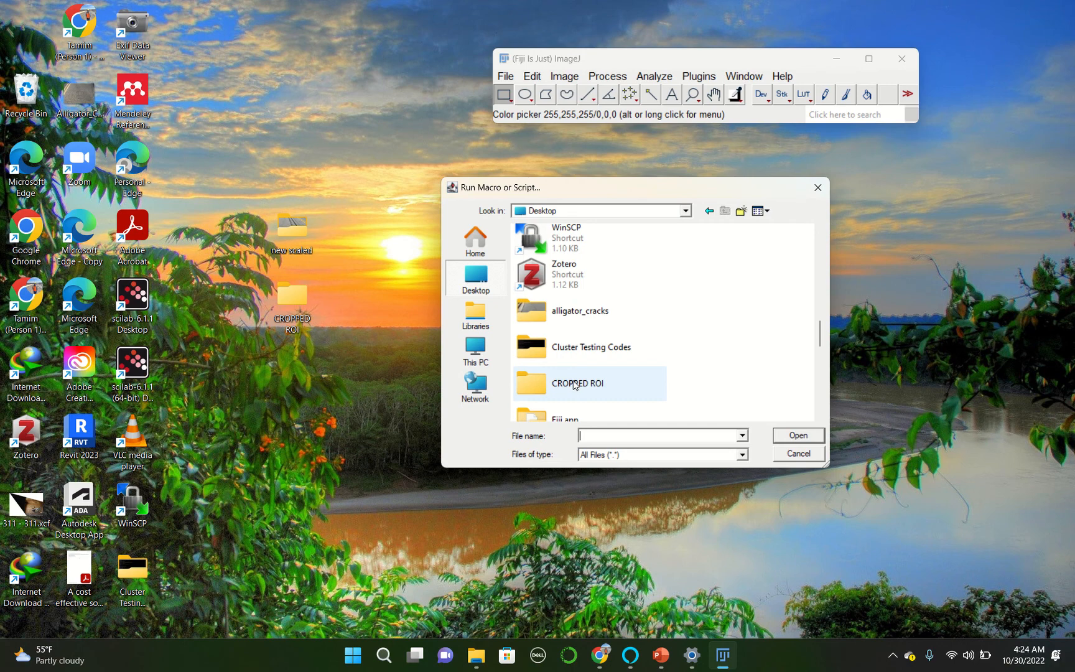
click(559, 418)
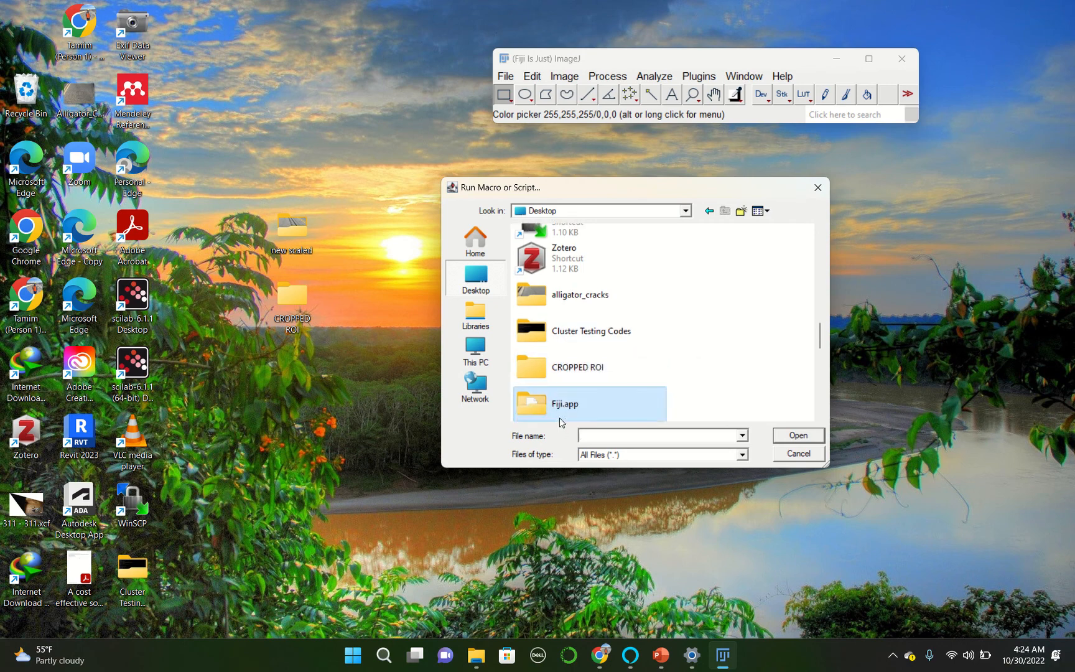
double_click(566, 405)
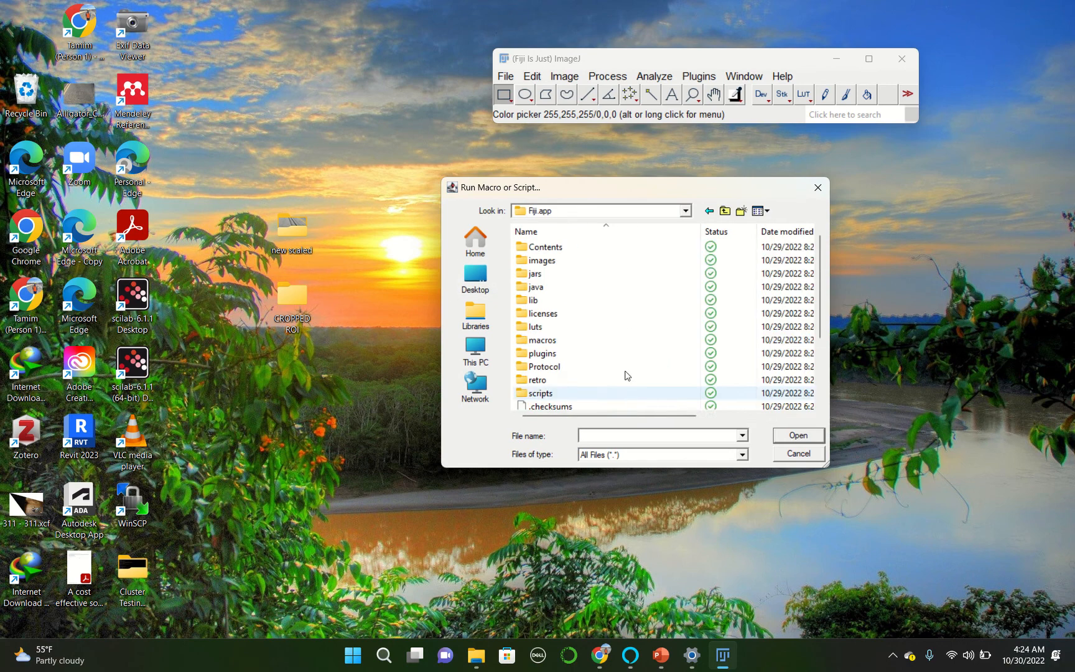
double_click(543, 367)
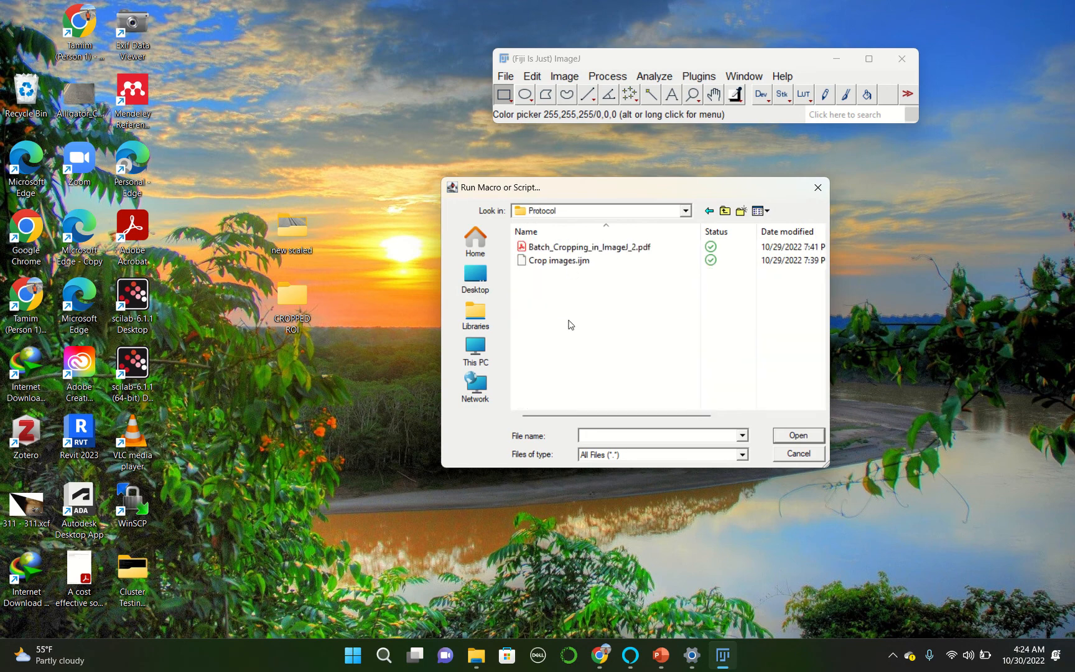
click(570, 261)
click(797, 435)
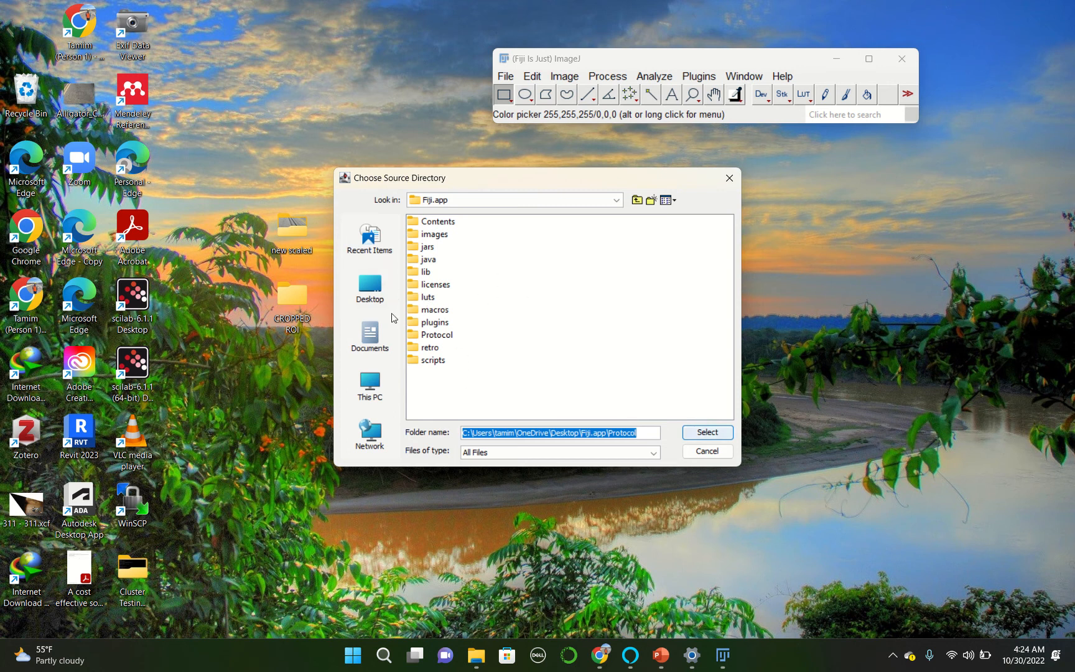
click(379, 290)
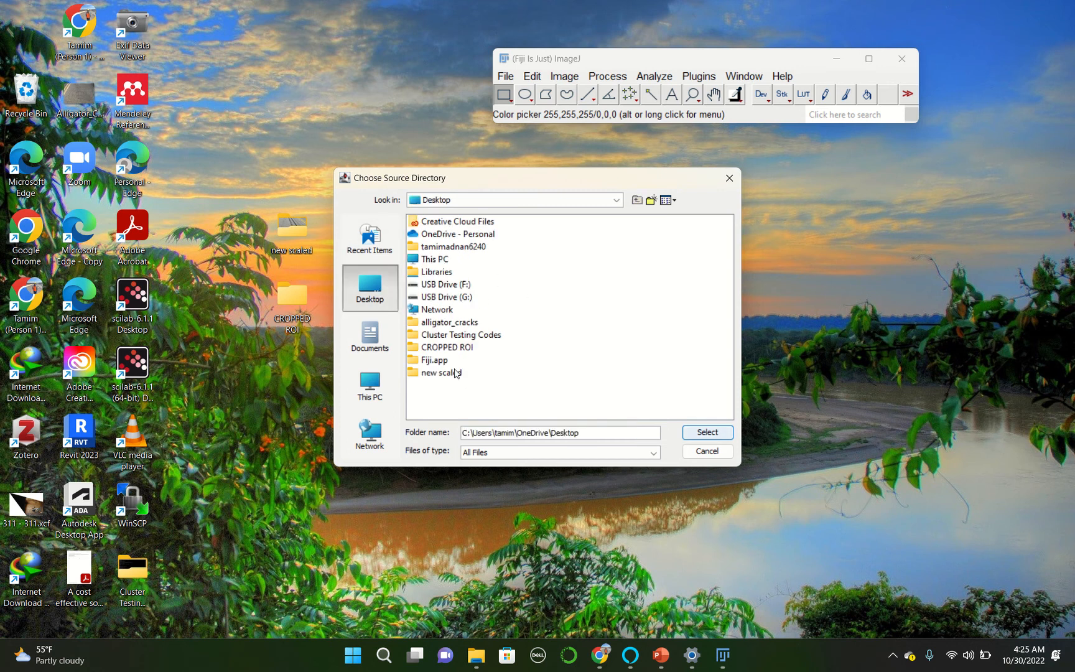
click(451, 374)
click(451, 374)
double_click(452, 373)
click(482, 401)
double_click(453, 374)
click(467, 393)
click(454, 373)
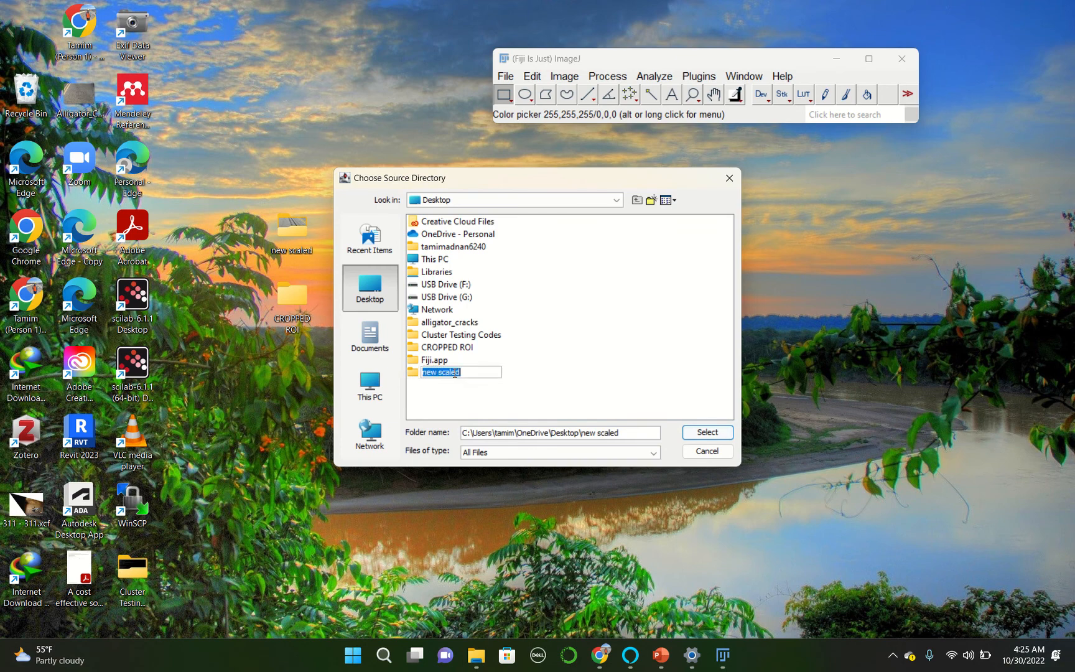
click(461, 405)
key(Escape)
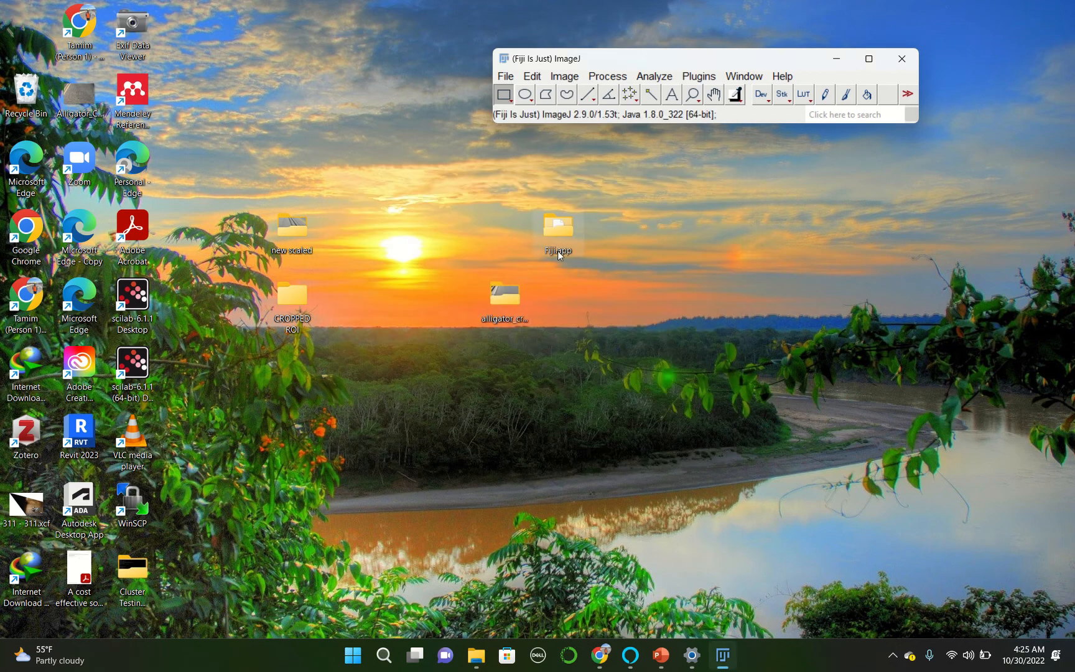
- Run the Crop images.ijm macro again from the Protocol folder
click(699, 76)
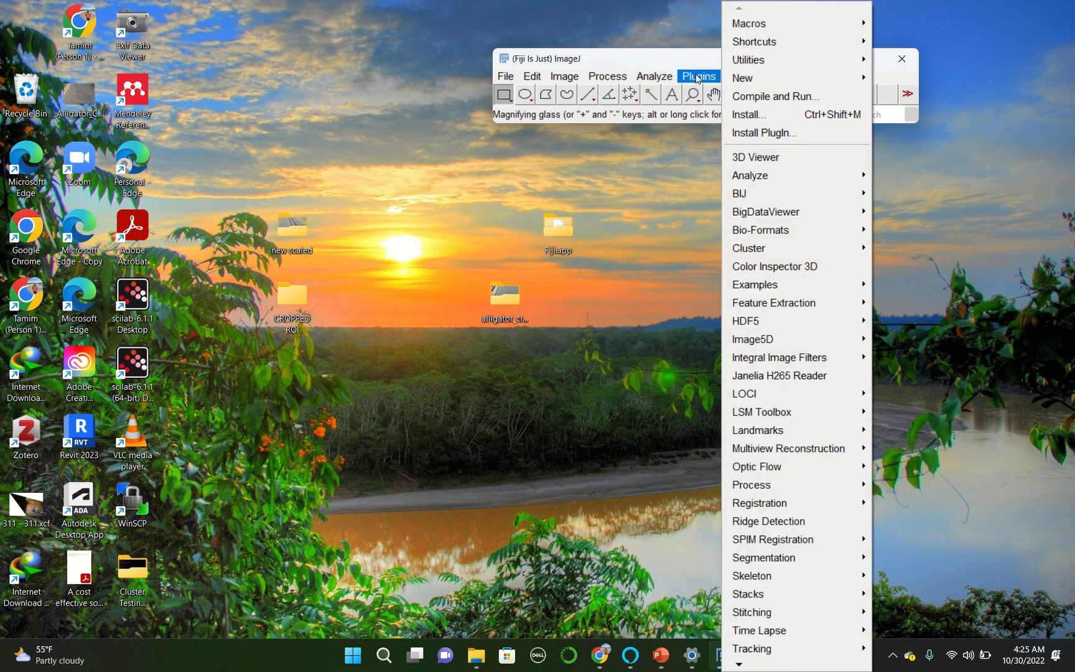
mouse_move(766, 28)
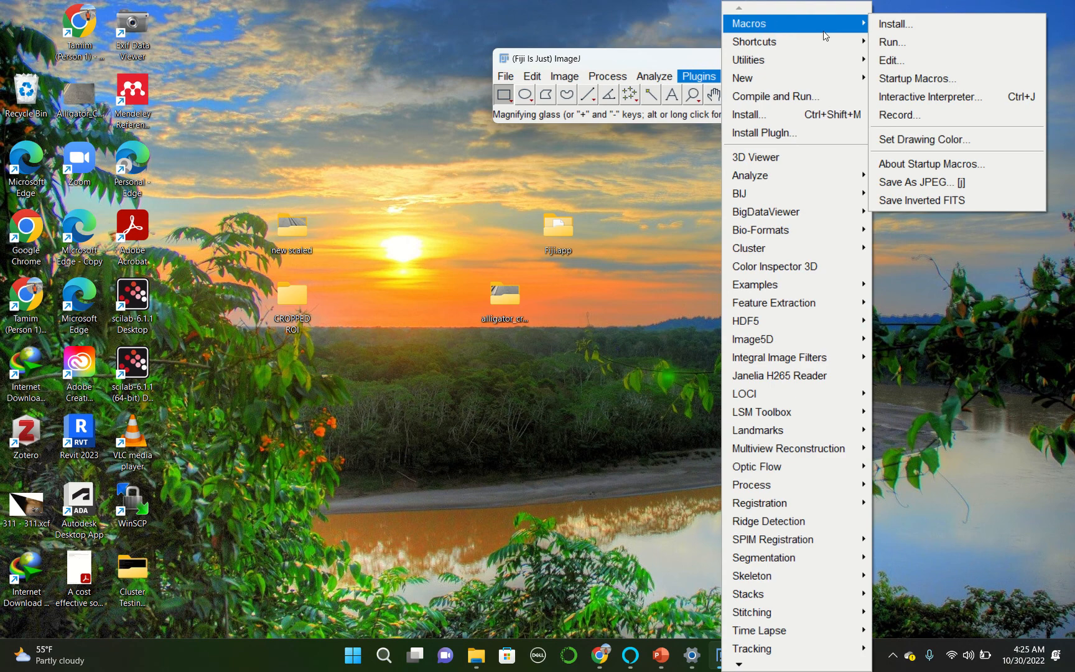
click(892, 42)
click(563, 260)
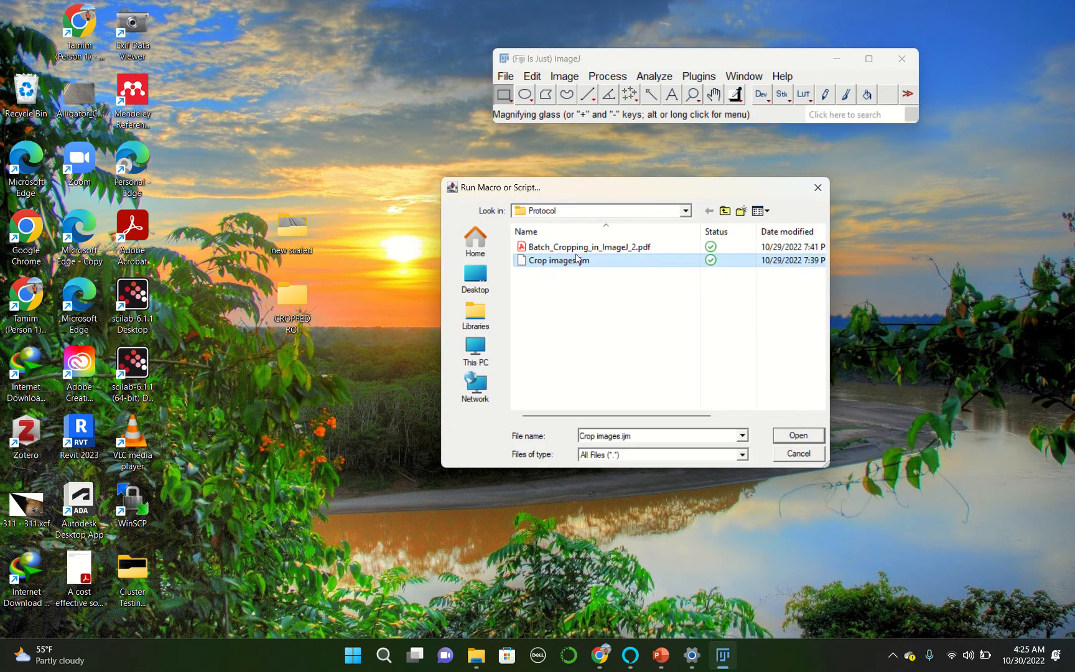
click(789, 437)
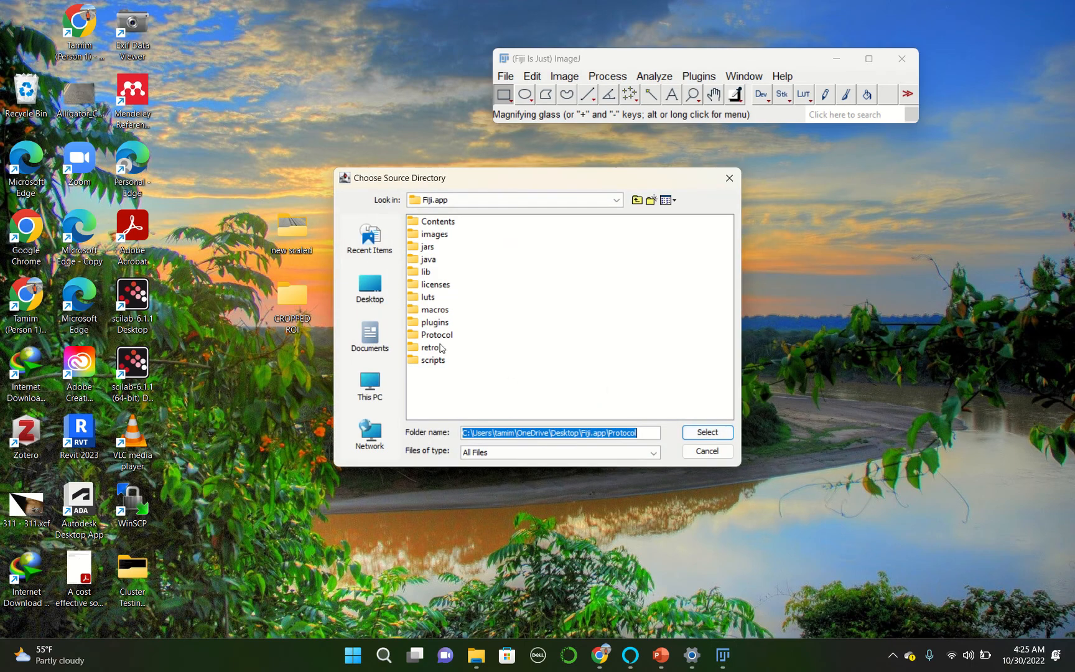
- Choose the Desktop's new scaled folder as the macro's source directory
click(369, 288)
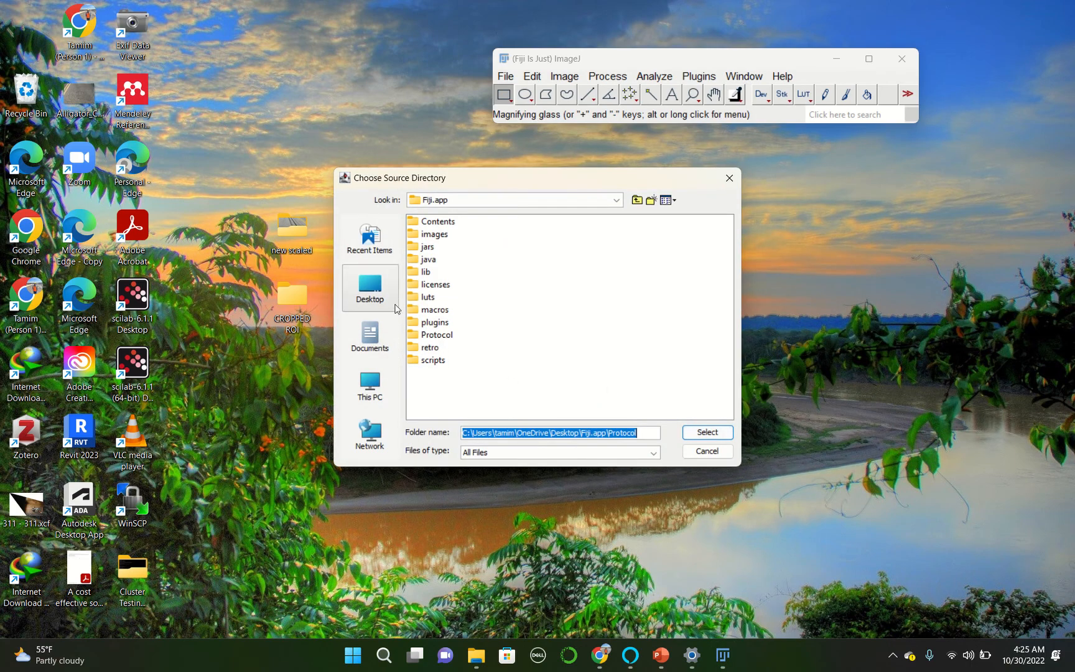
click(441, 374)
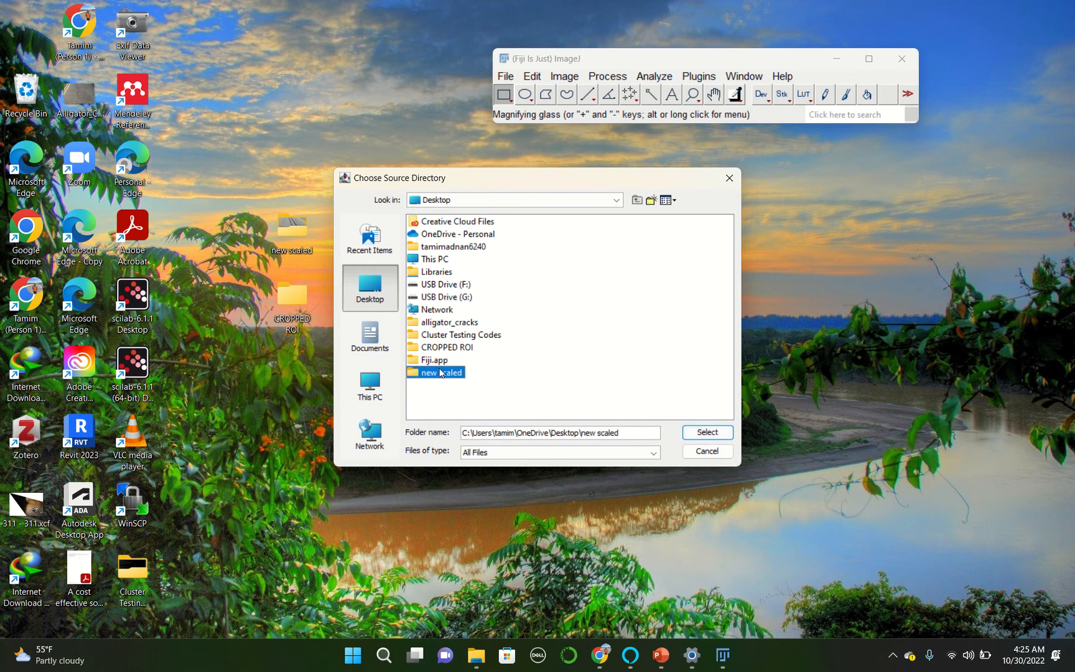
click(708, 432)
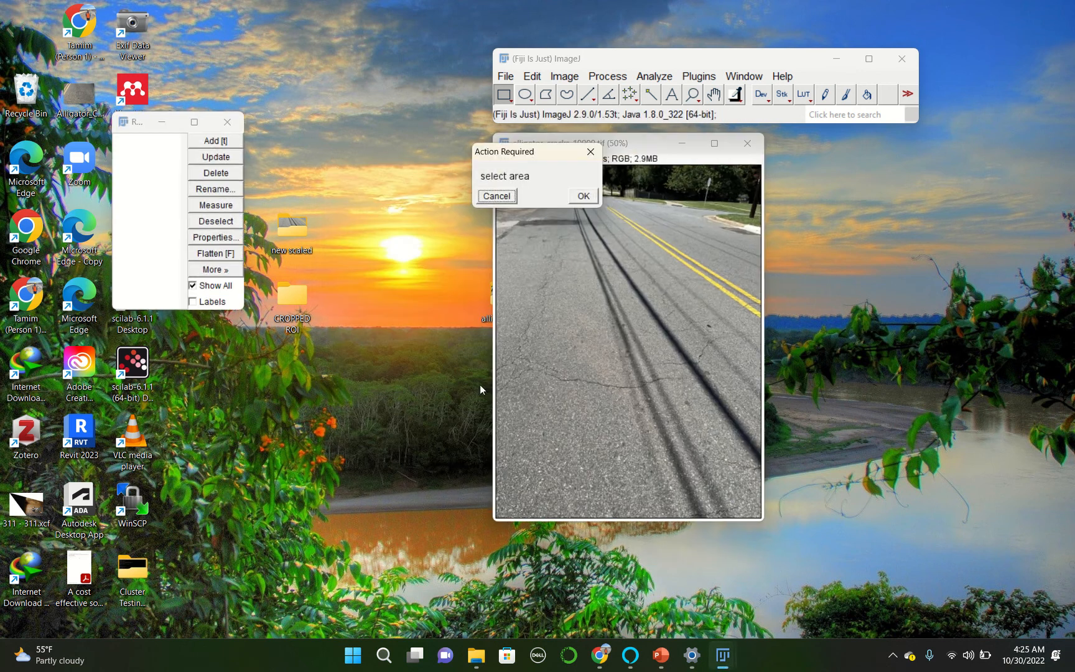
- Move the area prompt off the image, select a wide rectangle of road surface in alligator_cracks-10000.tif, and accept the crop area
drag(556, 153, 391, 135)
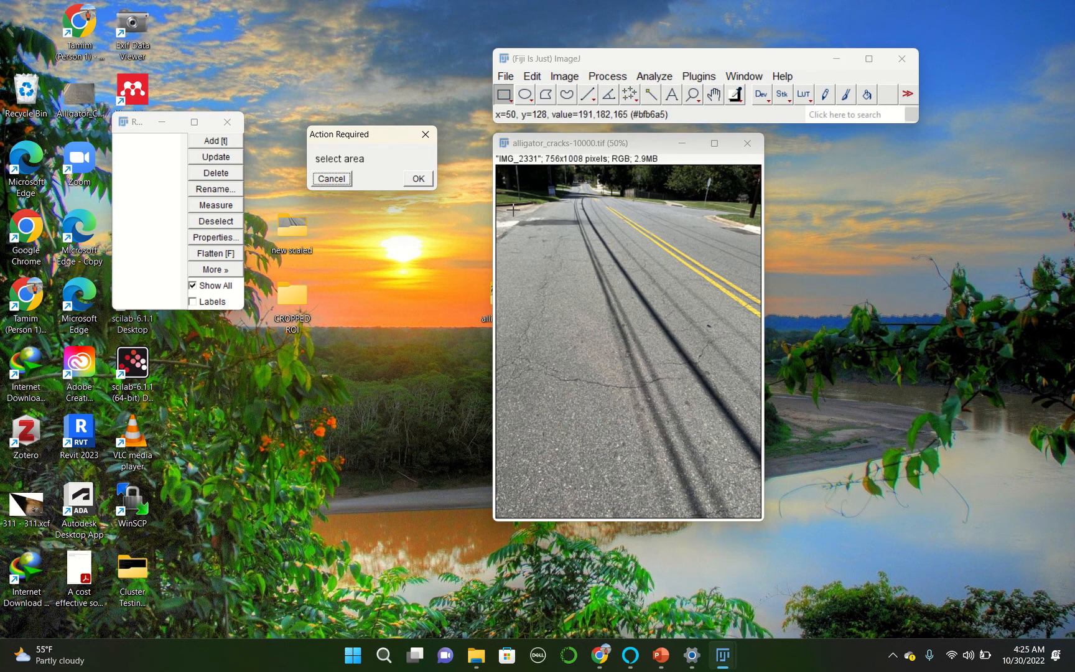
drag(513, 209, 748, 429)
drag(514, 318, 506, 328)
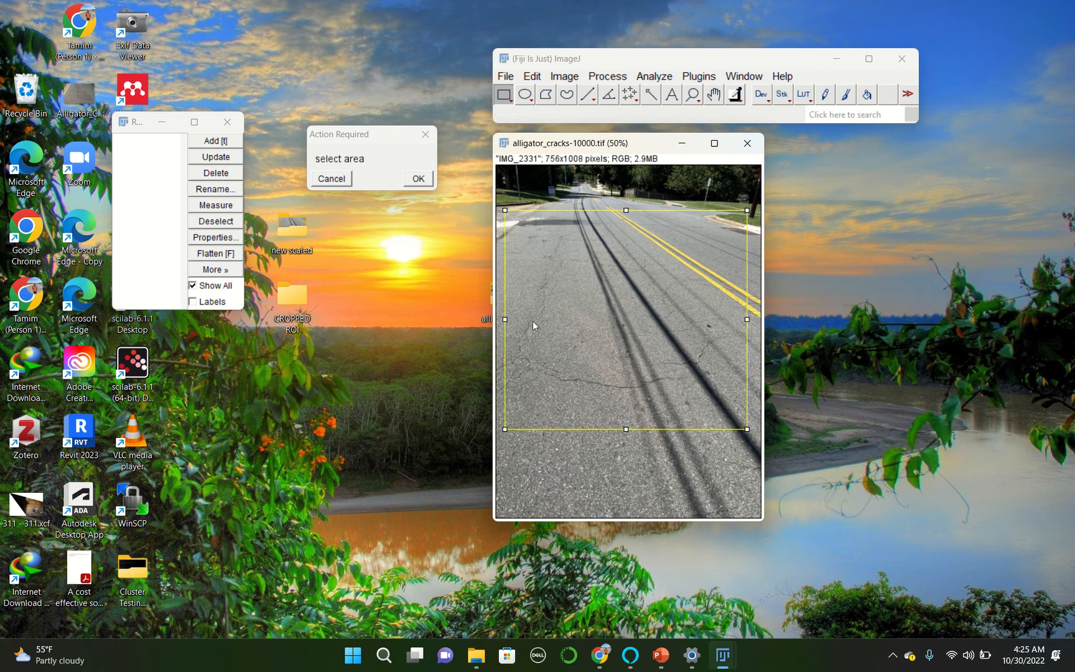
click(418, 180)
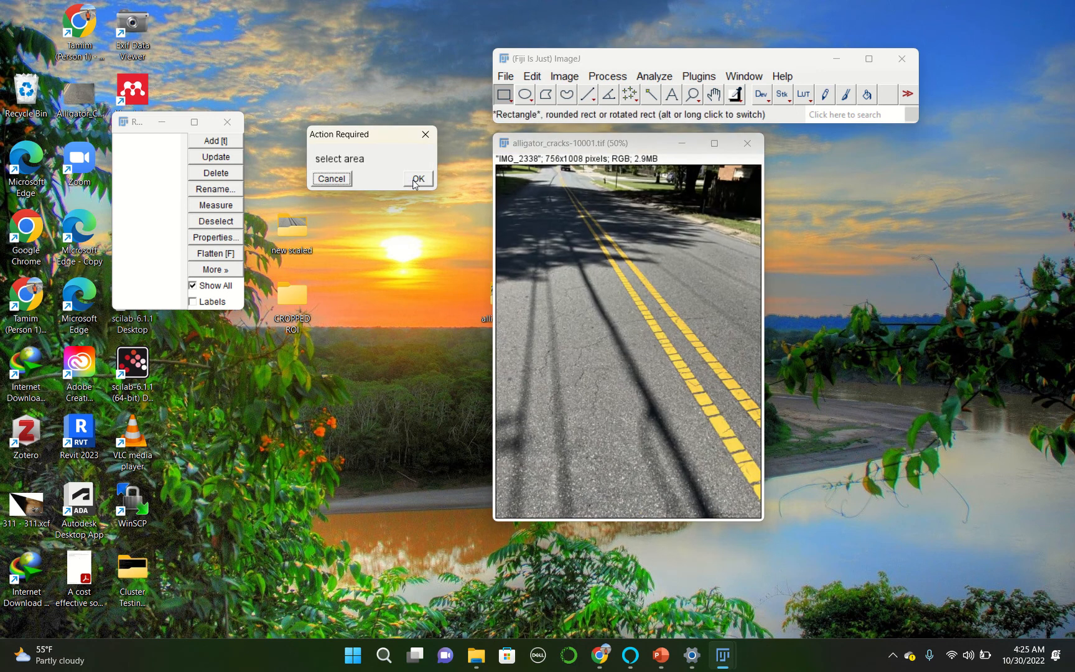
- Select a rectangle about 462 × 568 pixels beside the yellow lines in alligator_cracks-10001.tif and accept it as the crop area
click(516, 279)
drag(516, 274, 678, 473)
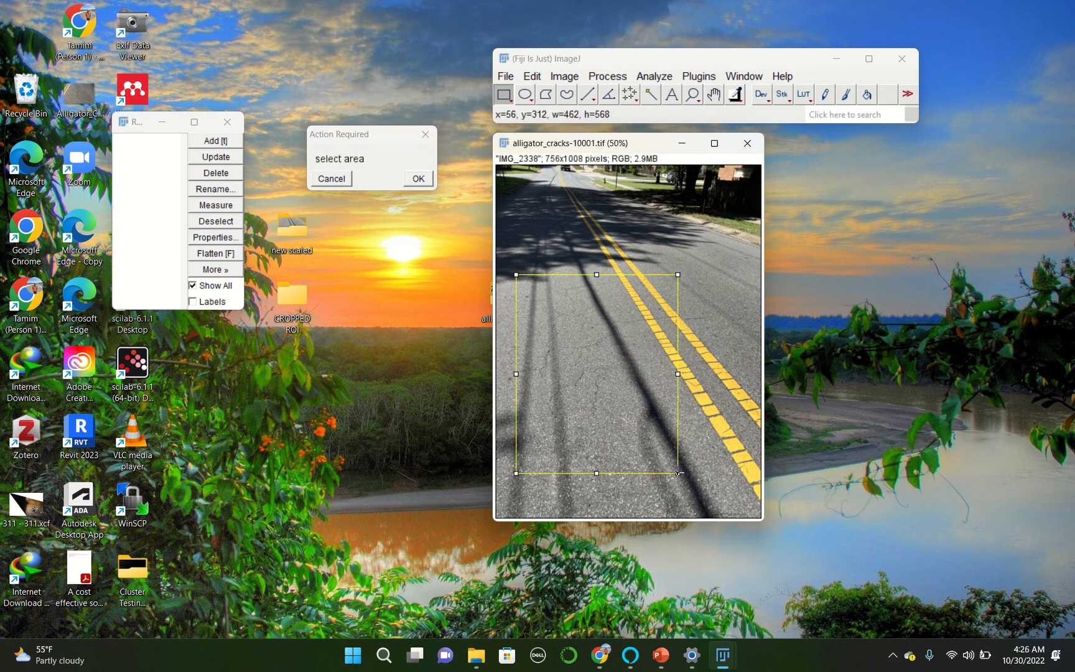
click(419, 179)
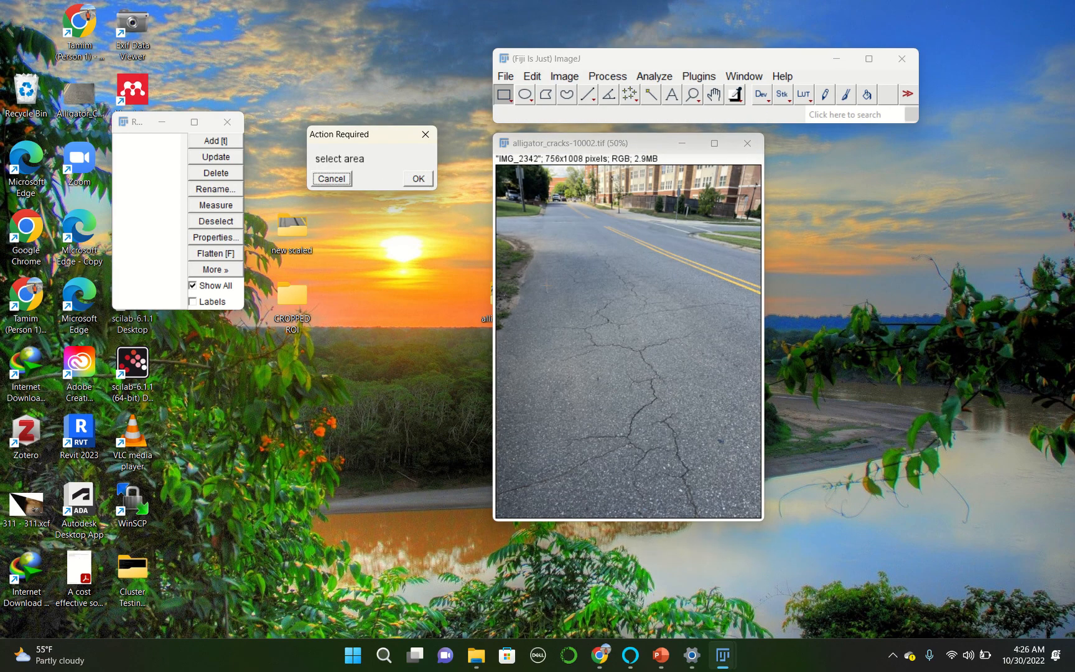
- Select the cracked road in alligator_cracks-10002.tif from the image's left edge down to its bottom edge, and accept the crop area
mouse_move(535, 285)
mouse_down()
mouse_move(545, 379)
mouse_move(714, 484)
mouse_move(737, 516)
mouse_up()
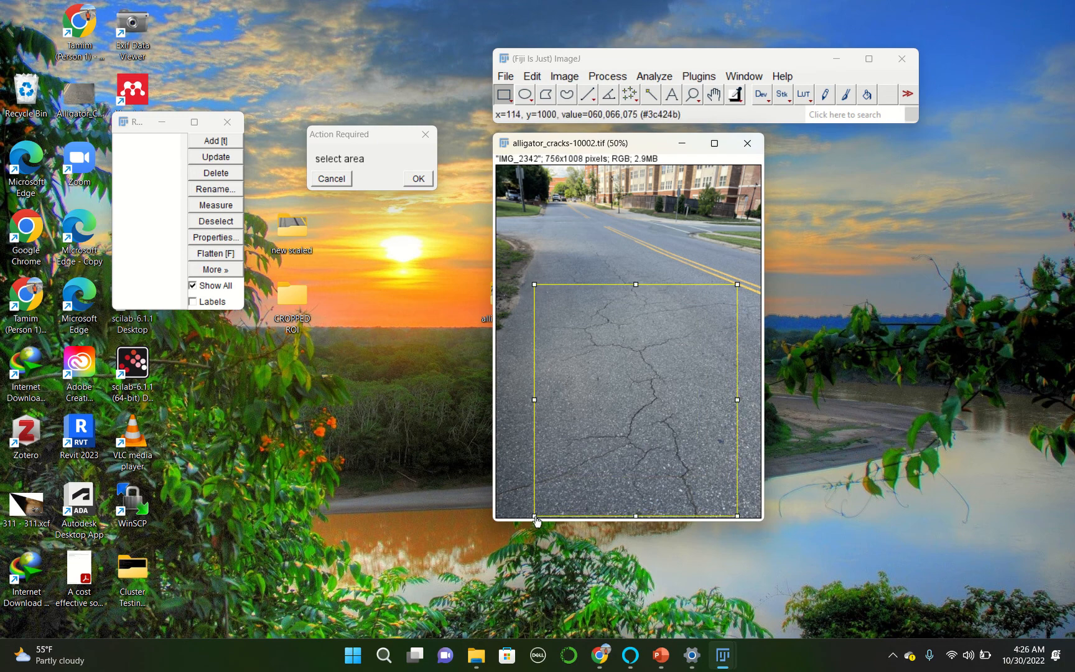
drag(537, 519, 496, 522)
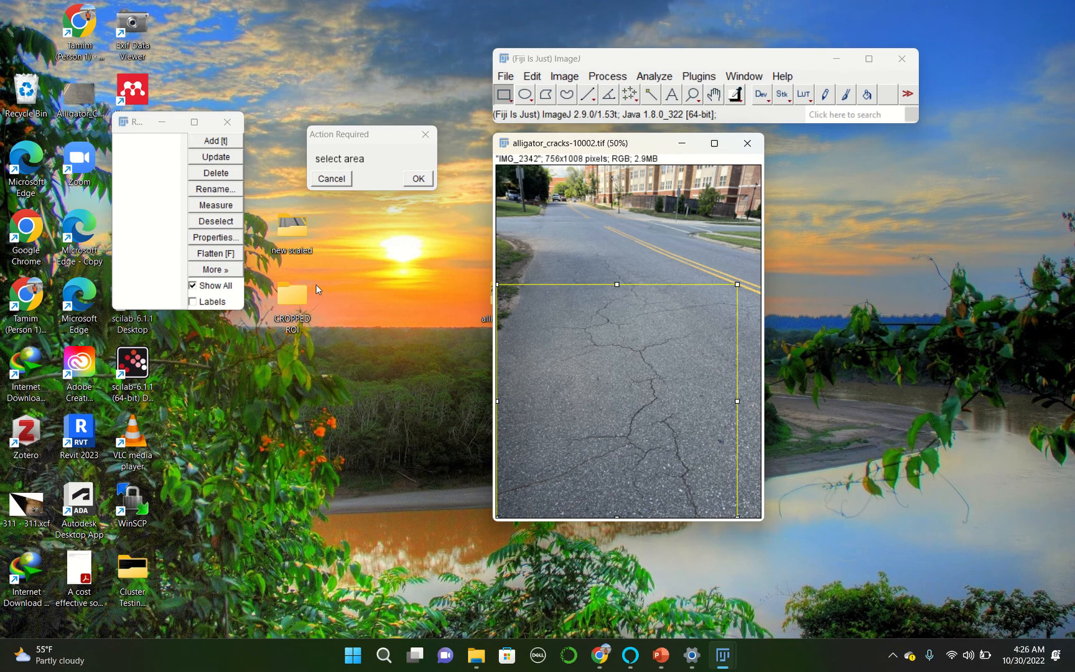
click(419, 178)
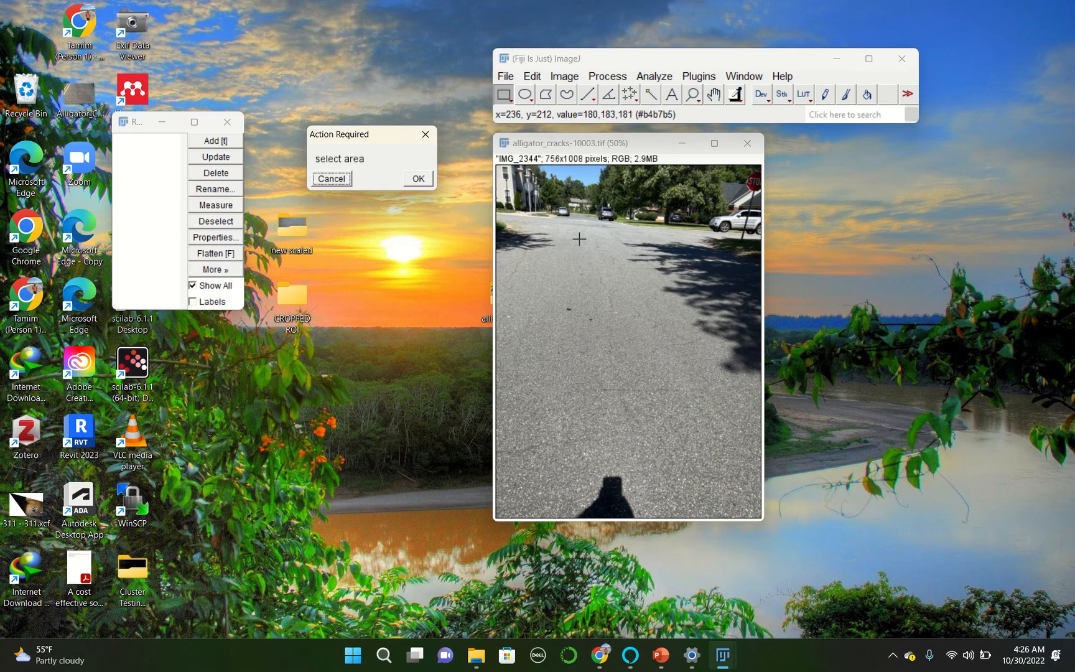
- Accept crop rectangles over the upper-middle road surface in alligator_cracks-10003.tif and about 448 × 510 pixels of central road in alligator_cracks-10004.tif
drag(564, 237, 723, 410)
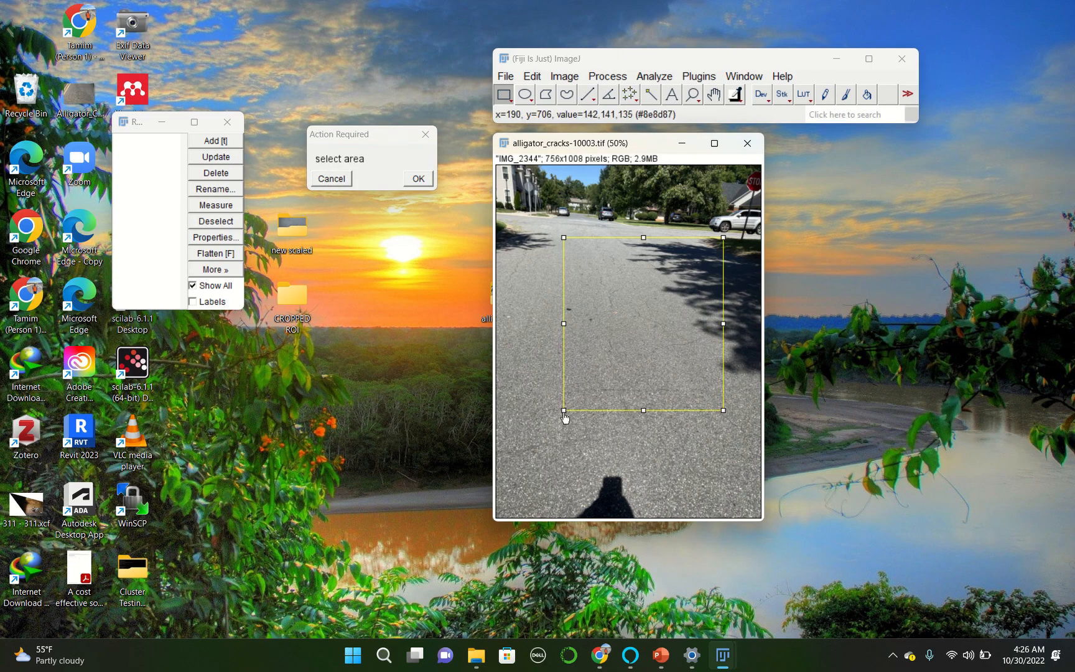
drag(564, 410, 521, 415)
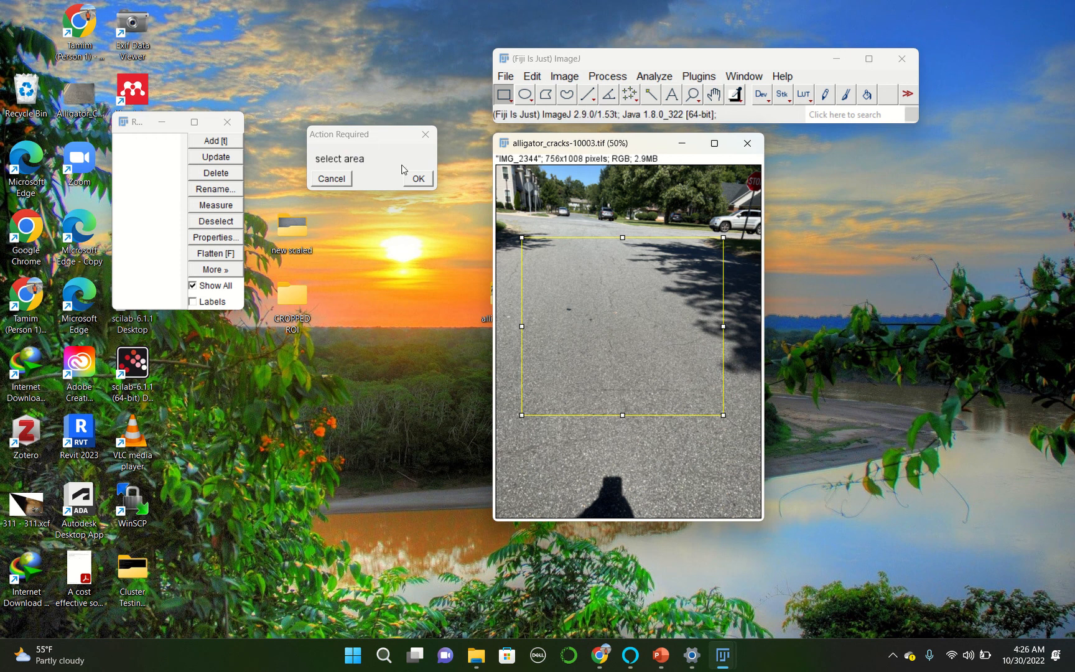
click(417, 179)
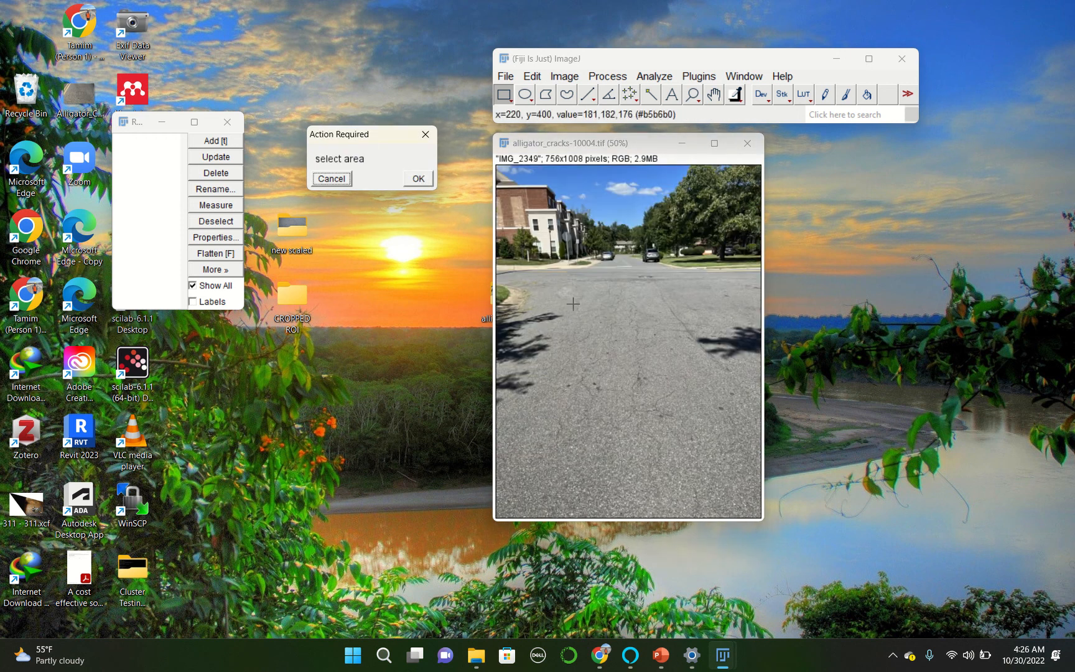
drag(563, 269, 721, 448)
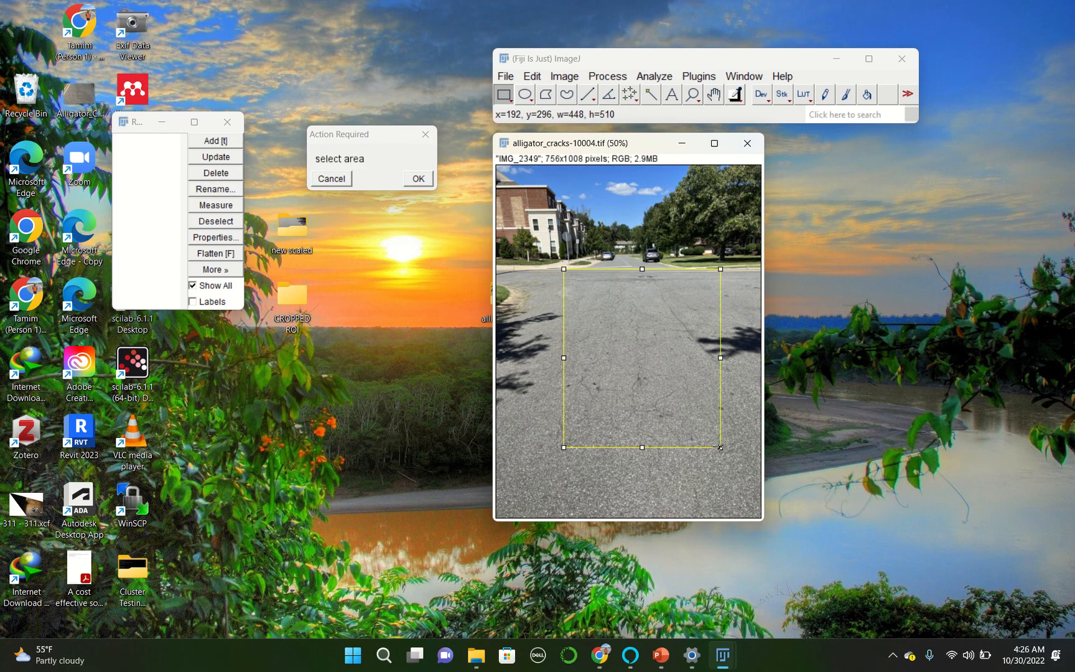
click(418, 178)
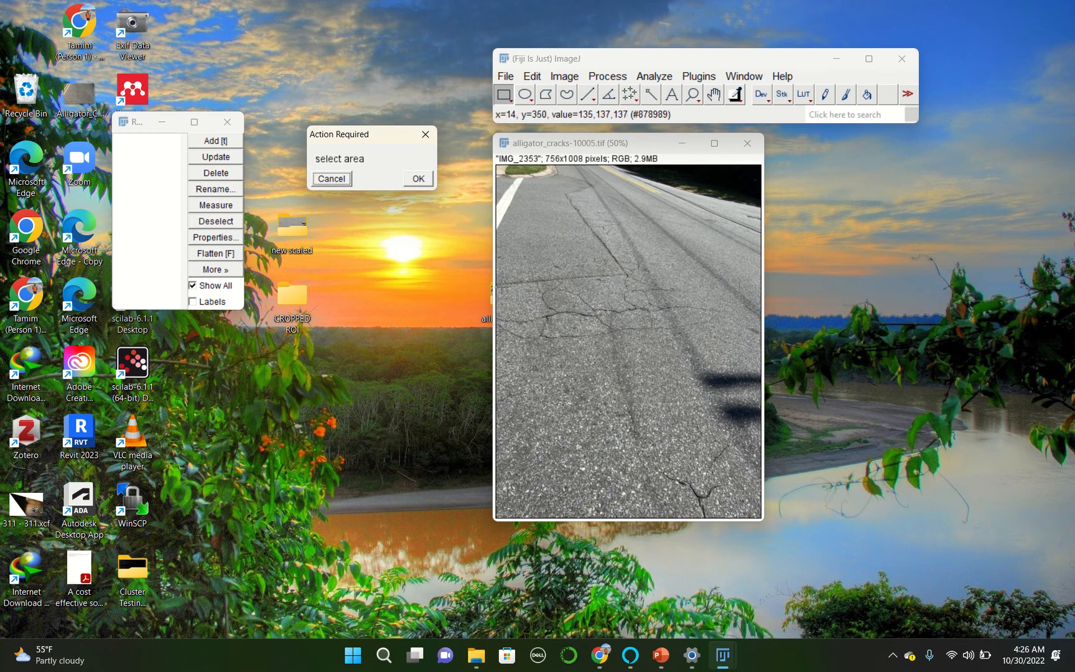
- Select a horizontal band about 704 pixels wide from the left edge across the mid-image cracks in alligator_cracks-10005.tif, and accept the crop area
drag(501, 287, 743, 369)
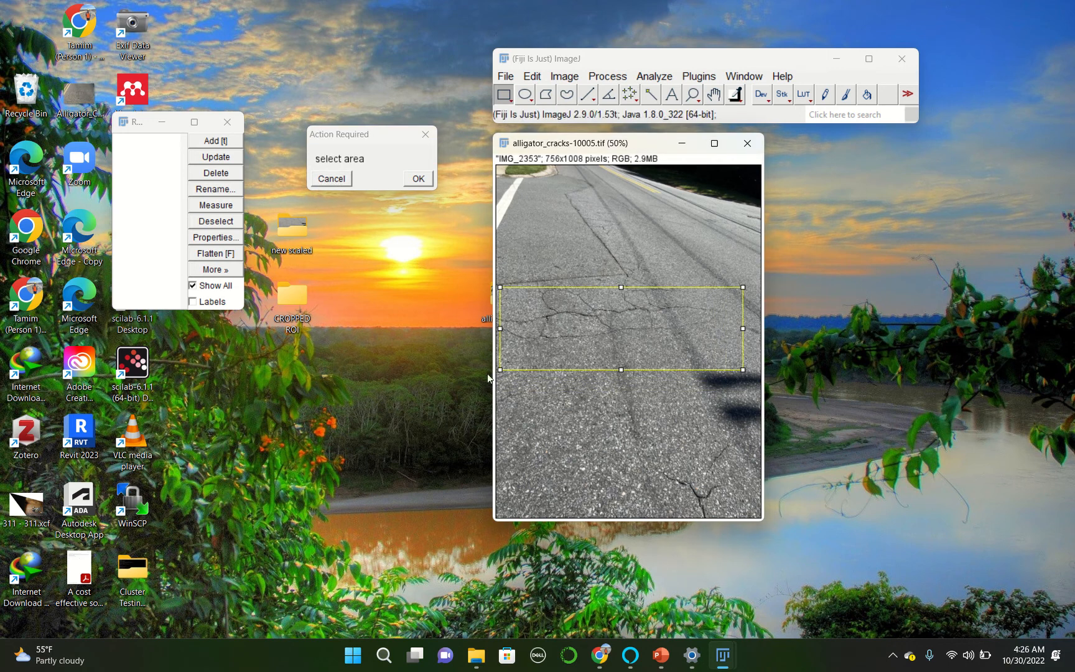
drag(502, 374, 497, 373)
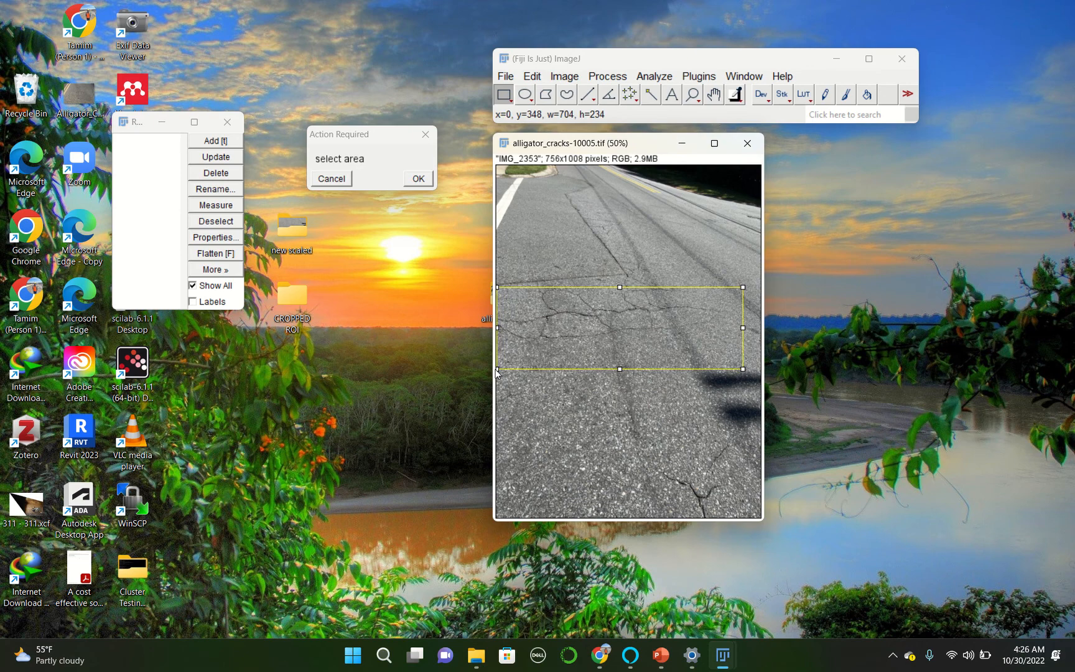
drag(620, 284, 622, 287)
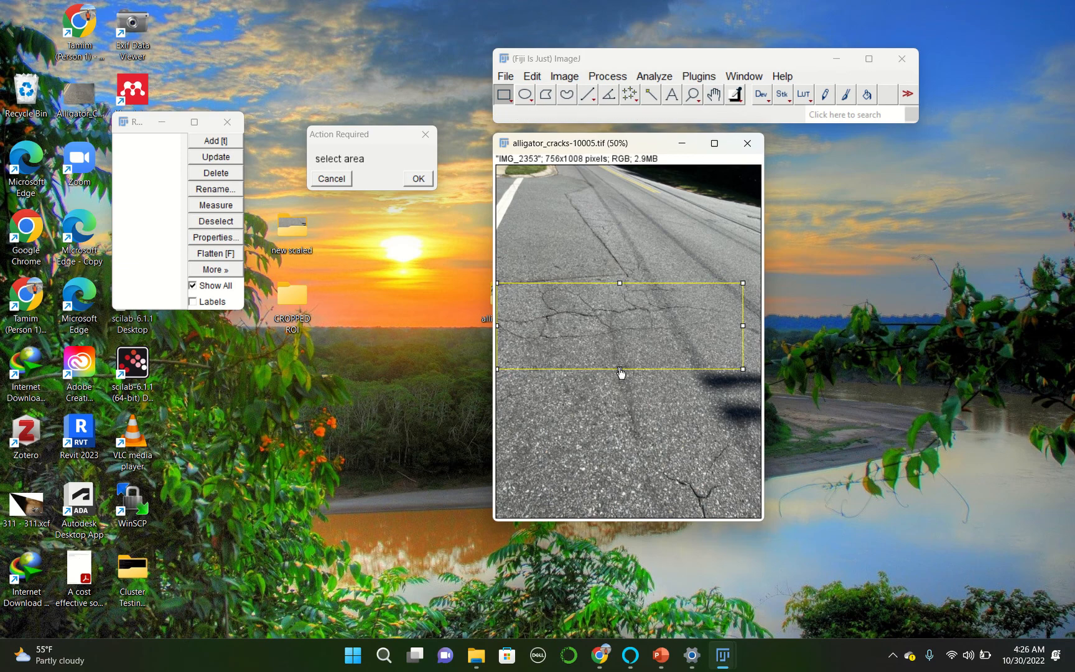
drag(621, 373, 621, 362)
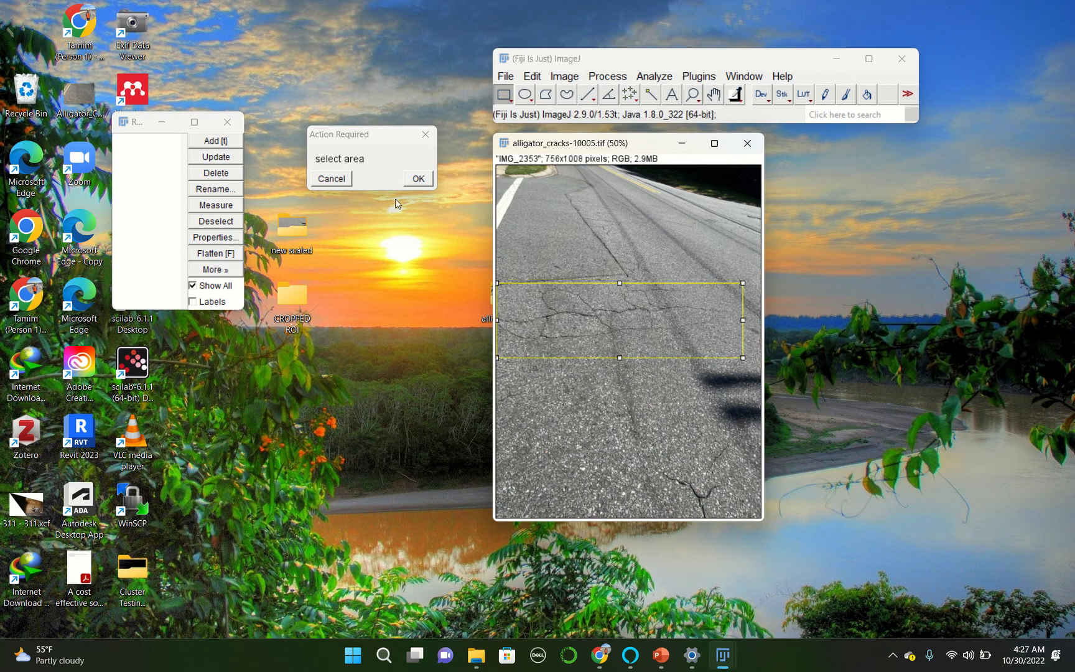
click(418, 180)
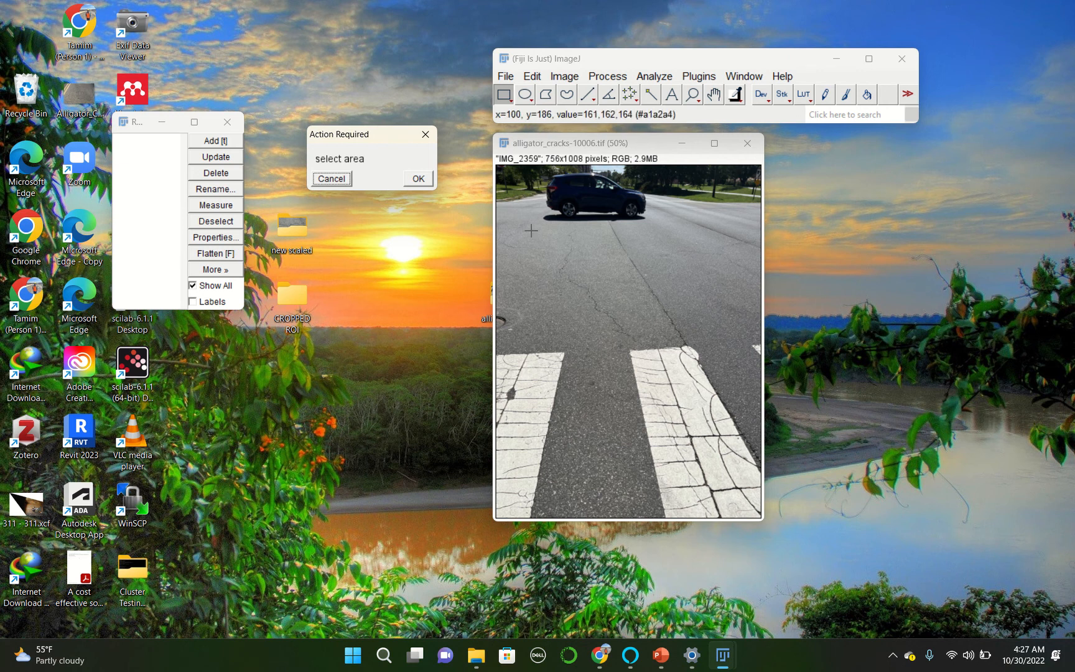
- Accept crop rectangles between the car and crosswalk in alligator_cracks-10006.tif and about 468 × 254 pixels over the curb and road in alligator_cracks-10007.tif
drag(530, 230, 690, 345)
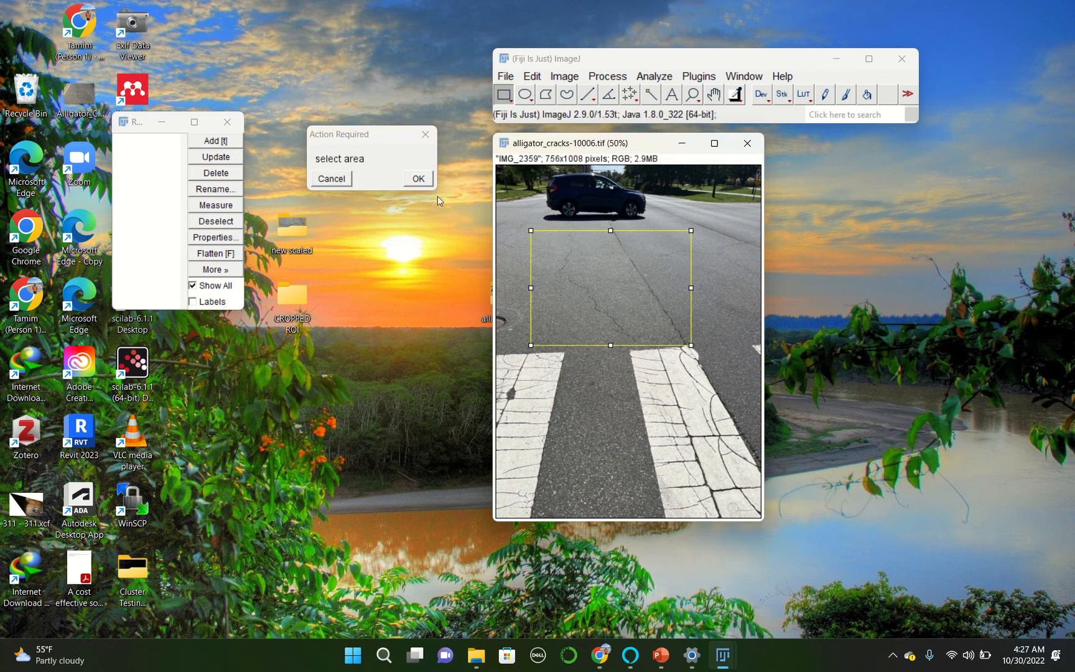
click(418, 179)
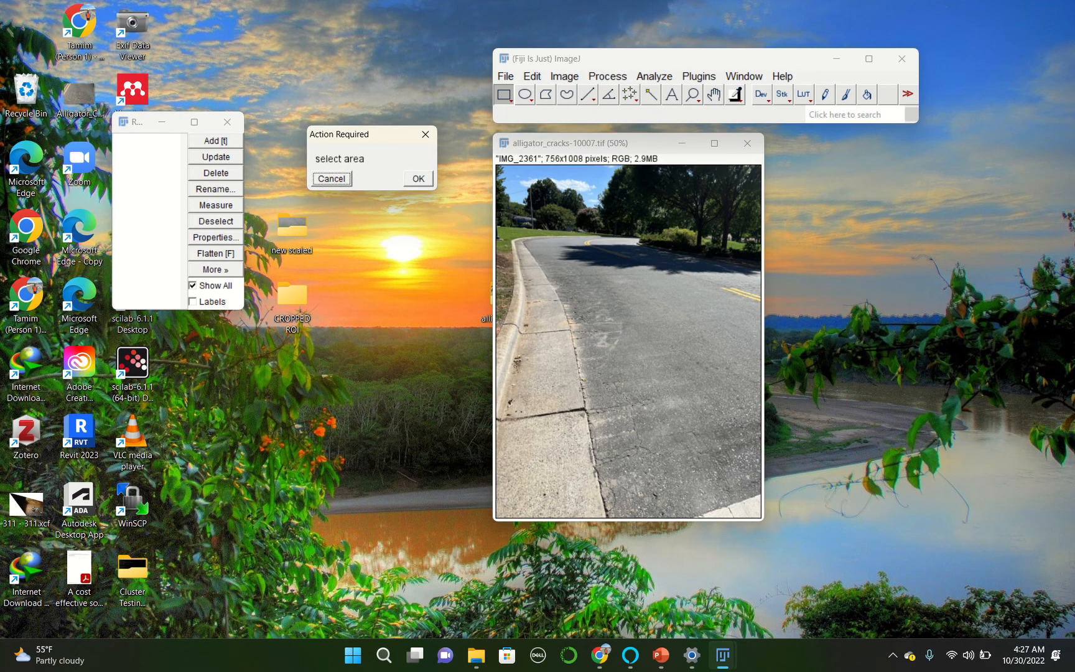
drag(539, 269, 689, 346)
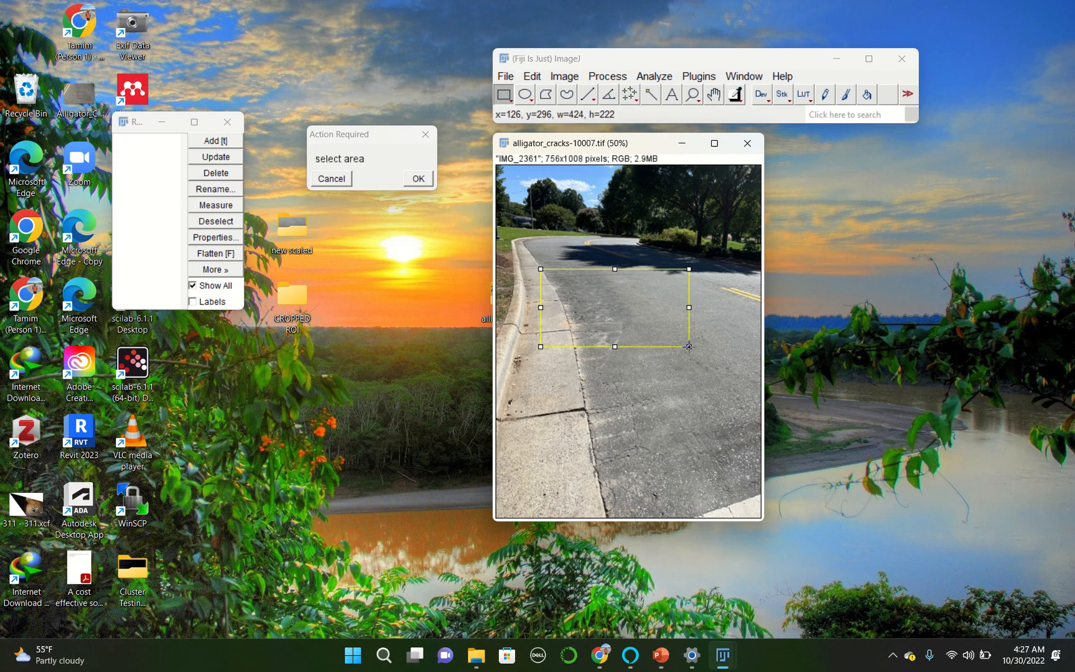
drag(540, 349, 525, 358)
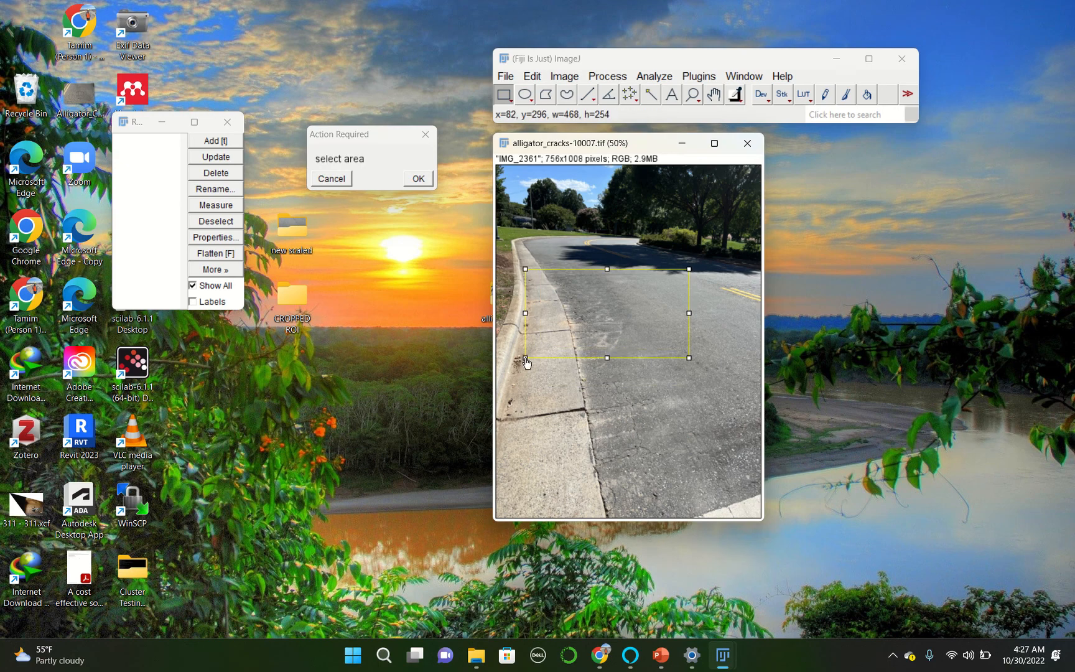
click(419, 179)
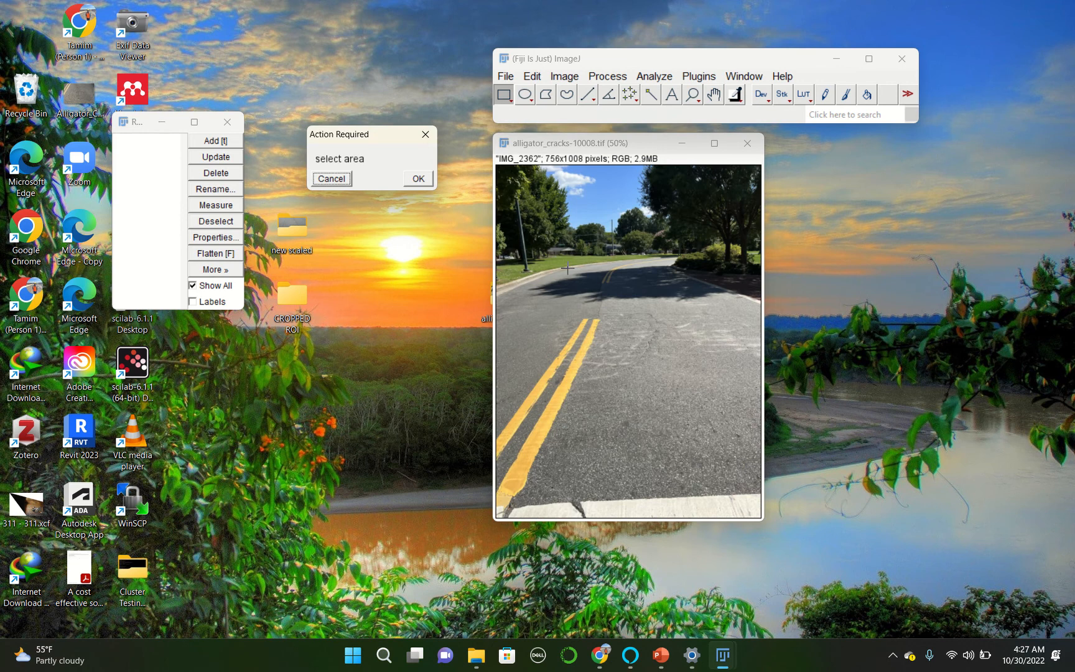
- Accept crop rectangles of about 522 × 398 pixels around the yellow lines' upper end in alligator_cracks-10008.tif and across the central cracks in alligator_cracks-10009.tif
drag(543, 275, 725, 413)
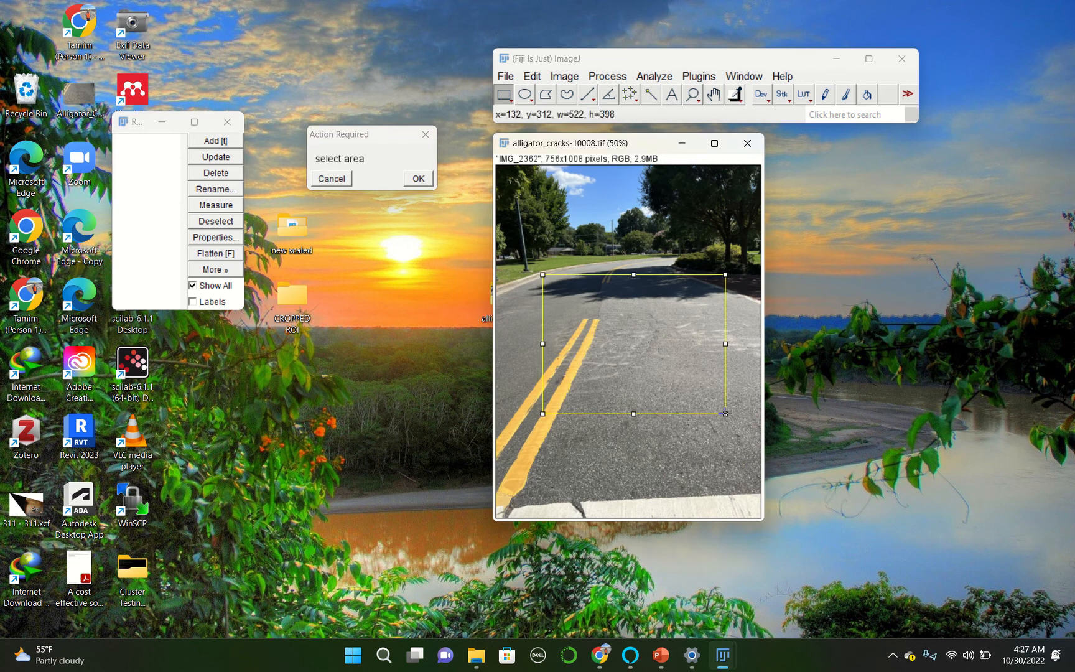
click(412, 179)
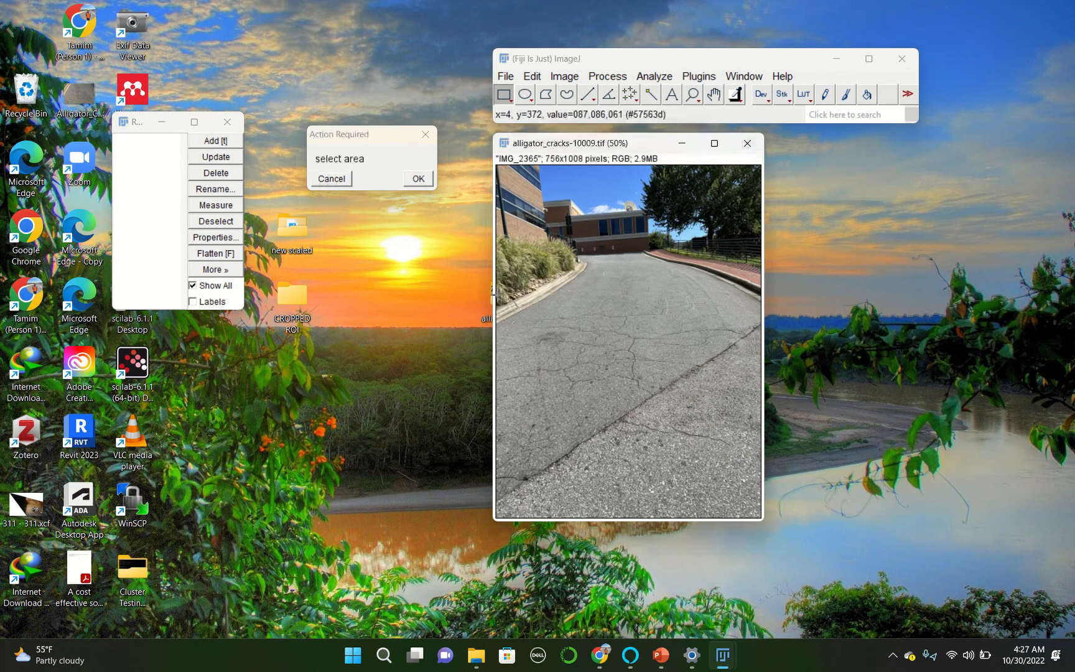
drag(498, 296, 718, 409)
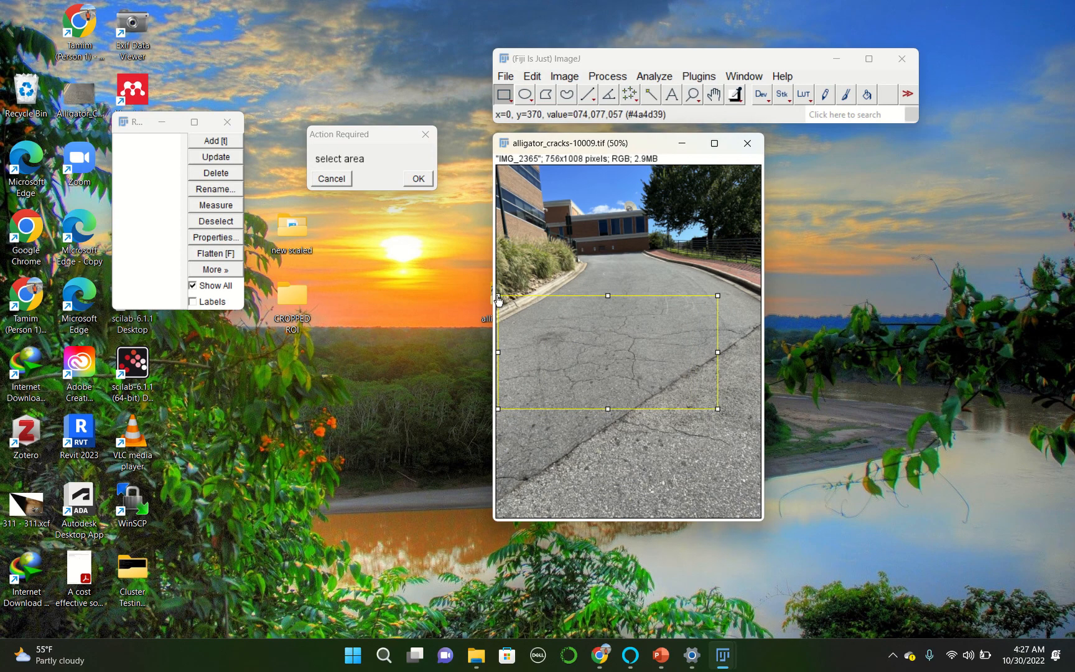
drag(498, 297, 497, 307)
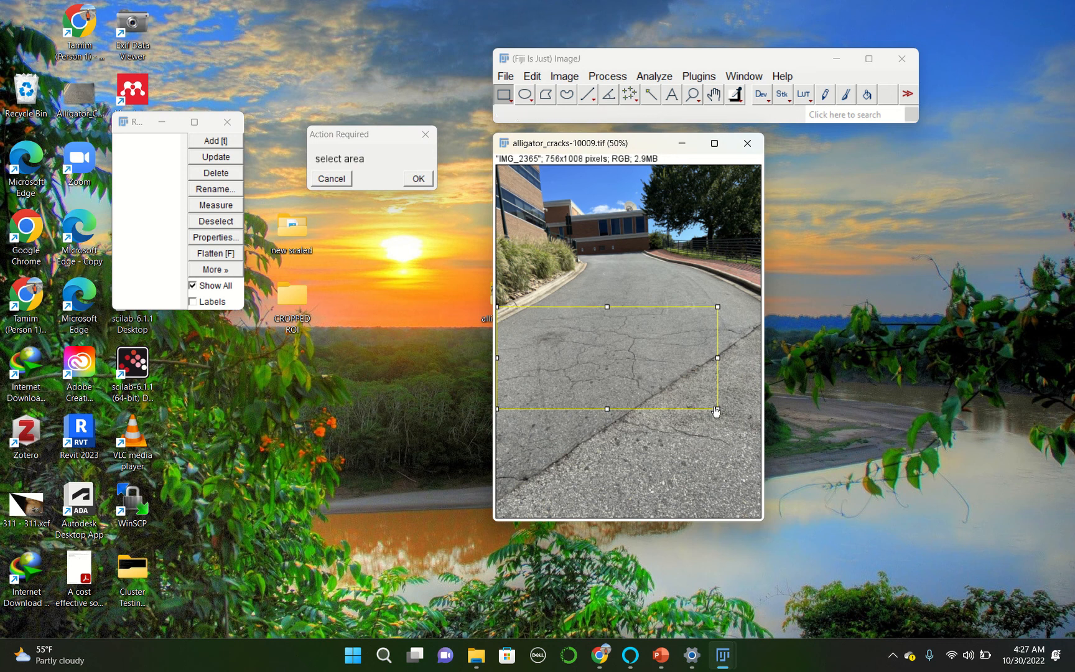
drag(718, 410, 742, 415)
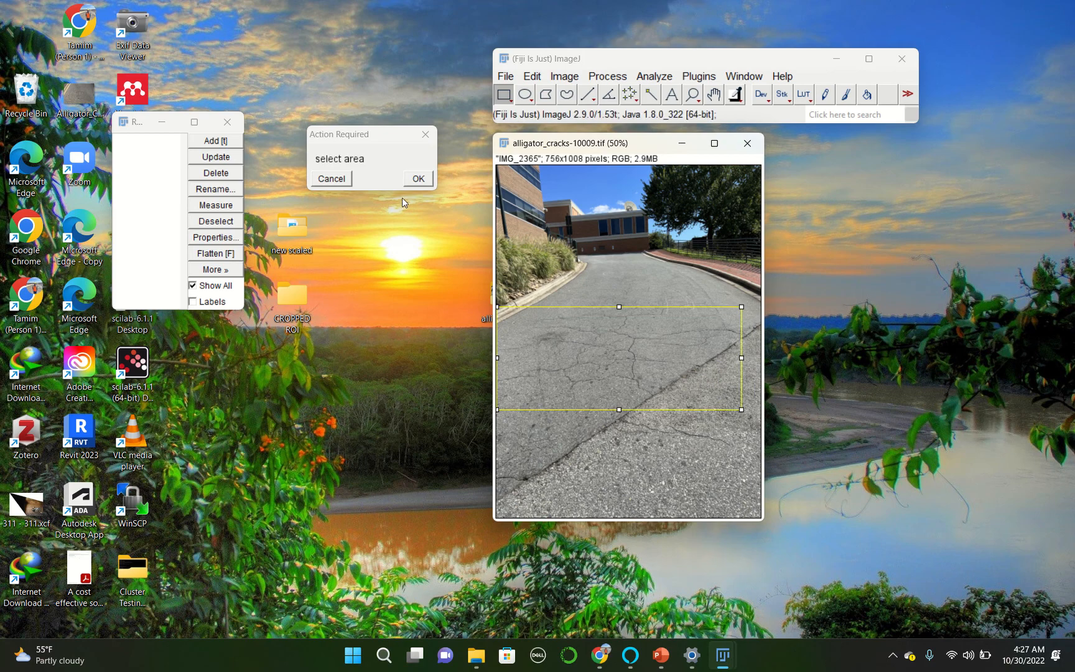
click(418, 178)
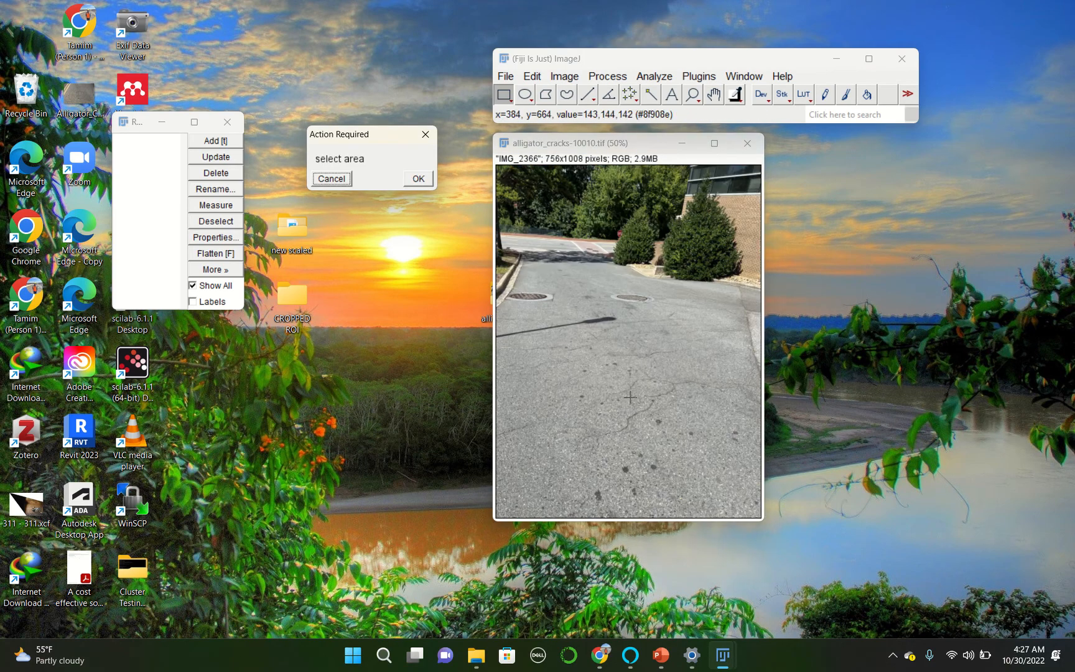
- Select a rectangle about 516 × 384 pixels over the cracks below the manholes in alligator_cracks-10010.tif and accept it as the crop area
drag(551, 330, 731, 474)
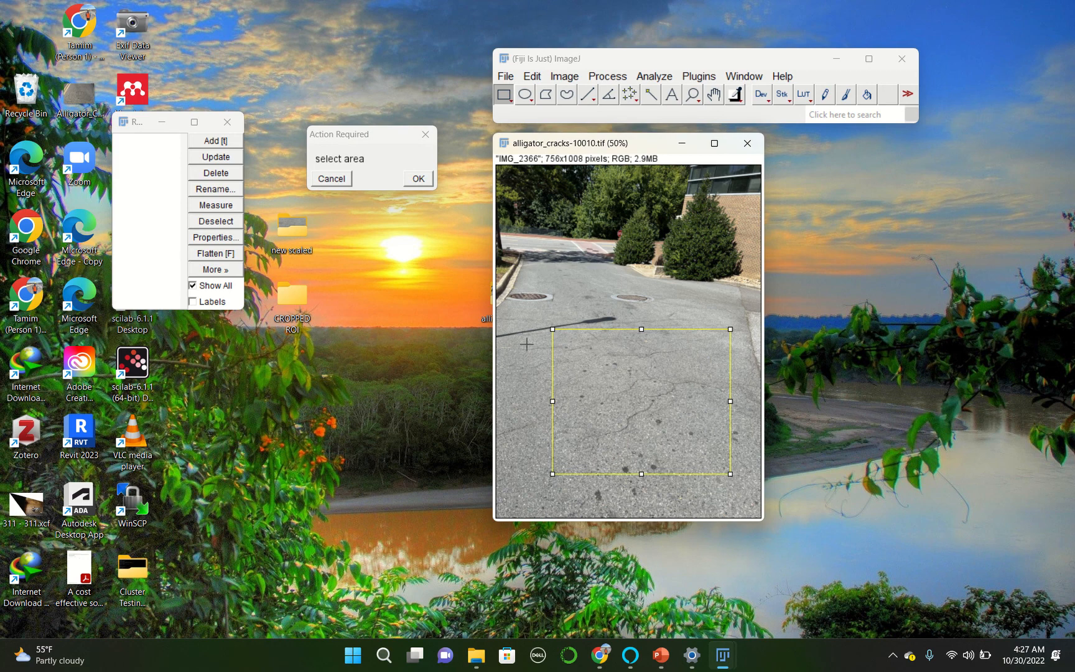
drag(553, 474, 550, 465)
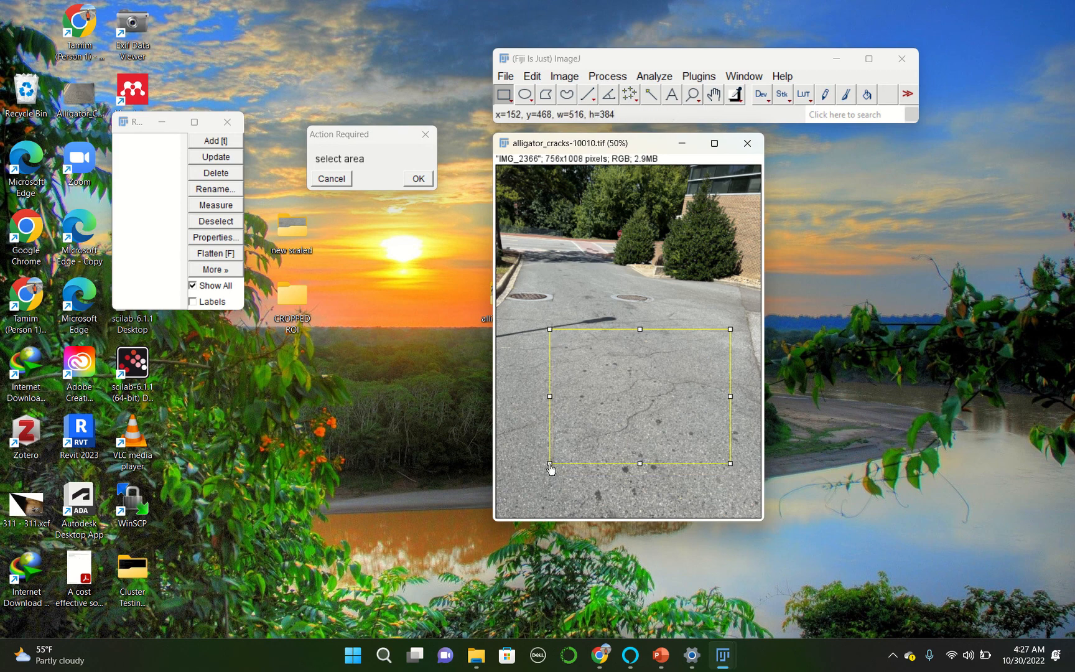
click(418, 179)
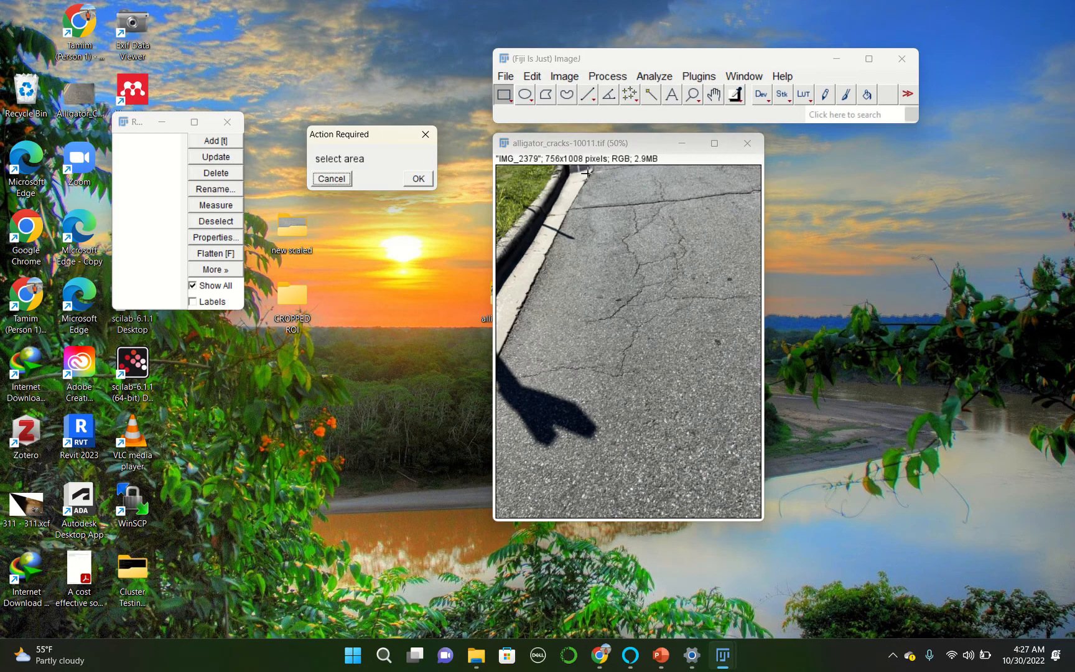
- Select the cracks beside the curb in alligator_cracks-10011.tif, adjust the rectangle to about 502 × 544 pixels clear of the shadow, and accept the crop area
click(581, 181)
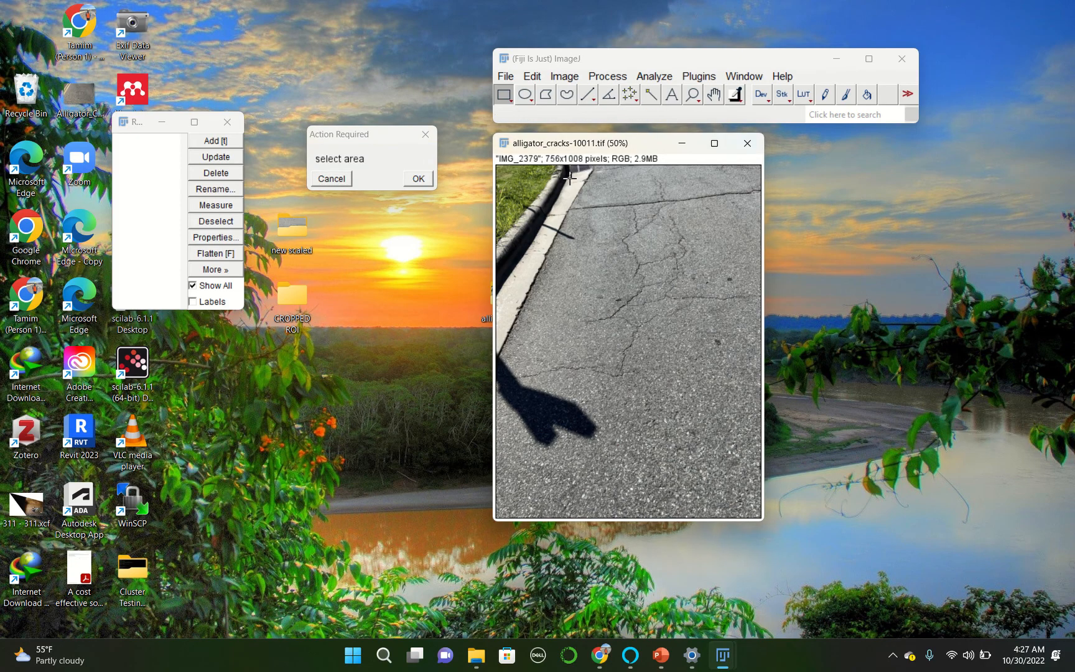
drag(571, 173, 753, 425)
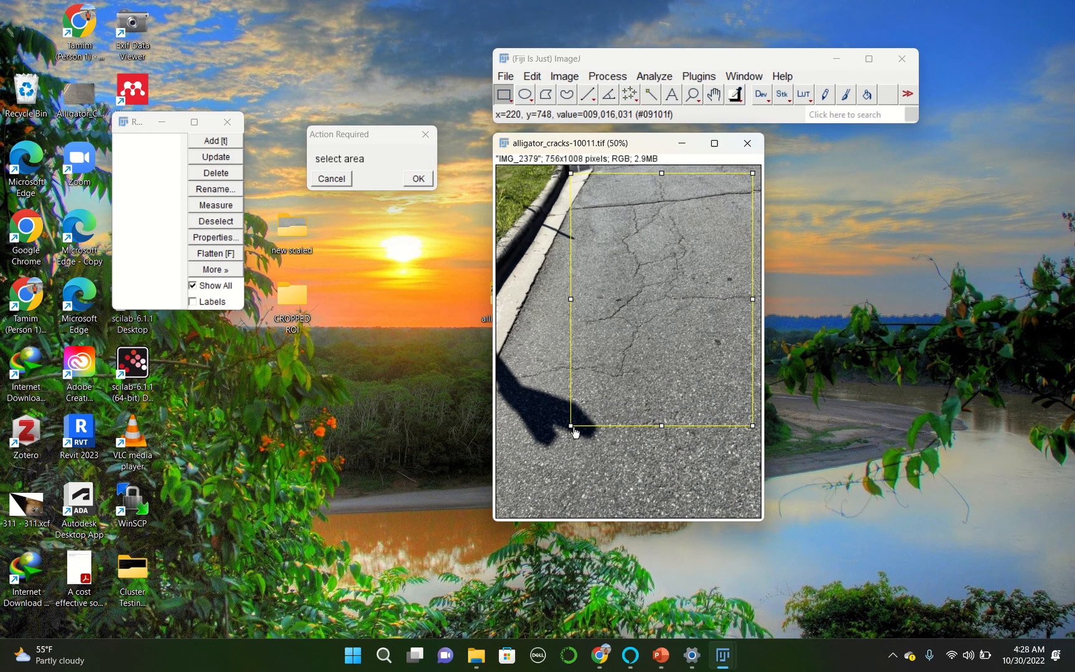
drag(571, 428, 524, 387)
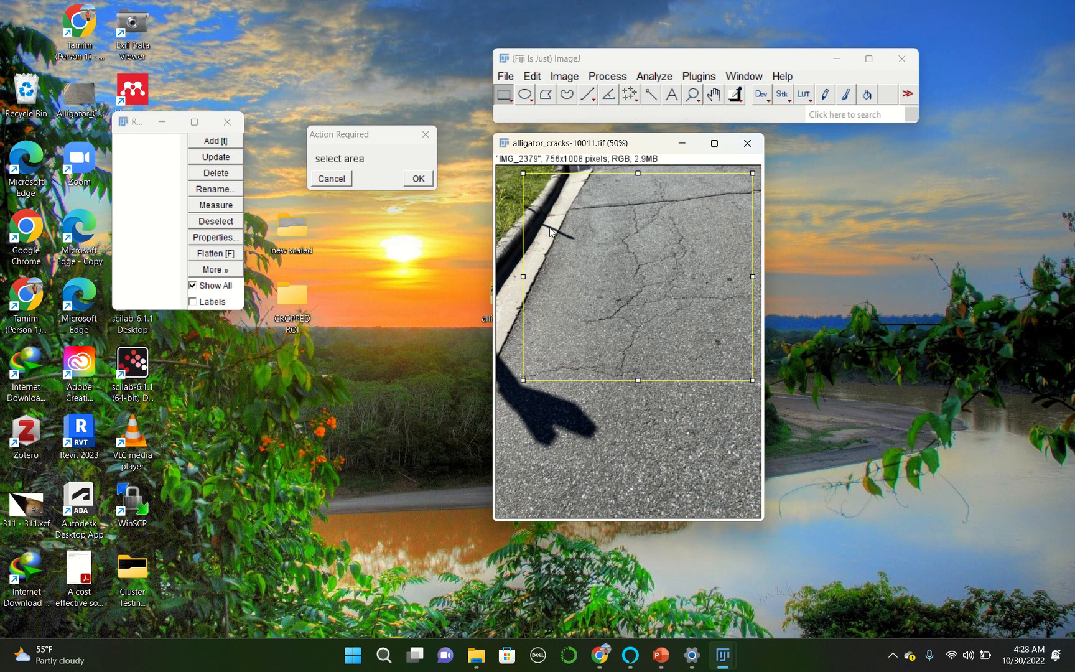
drag(522, 177, 577, 181)
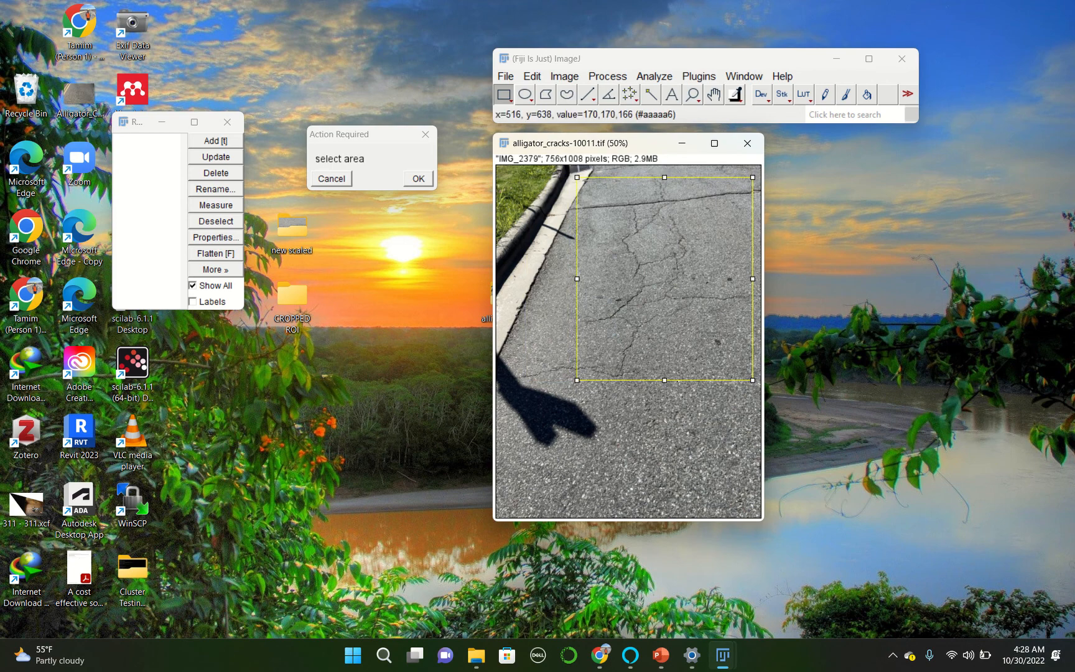
drag(665, 383, 667, 372)
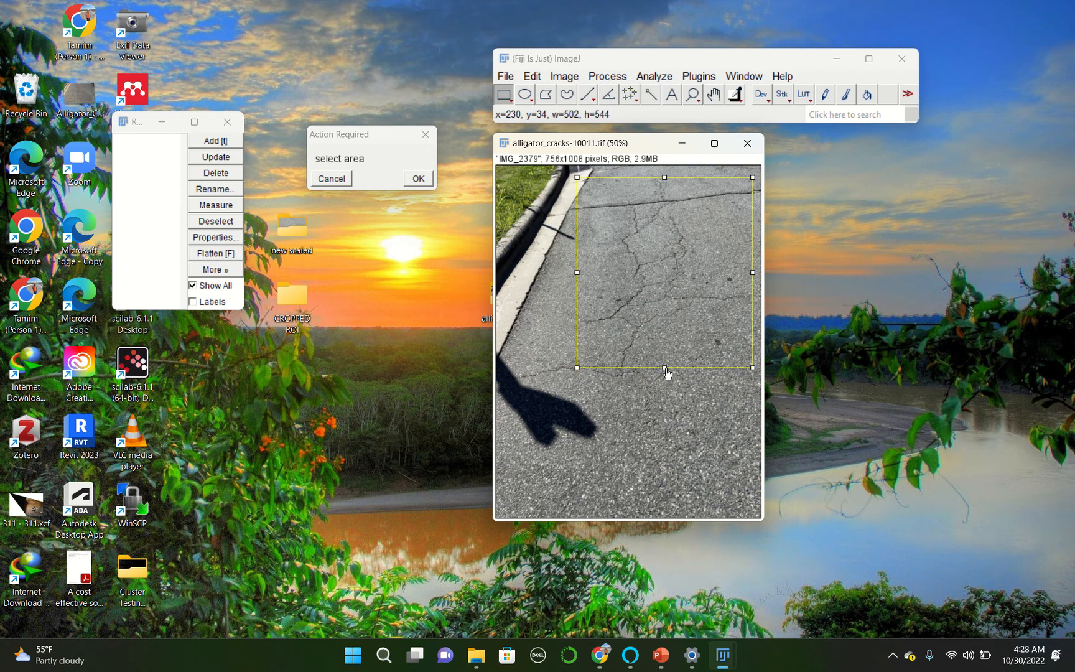
click(419, 180)
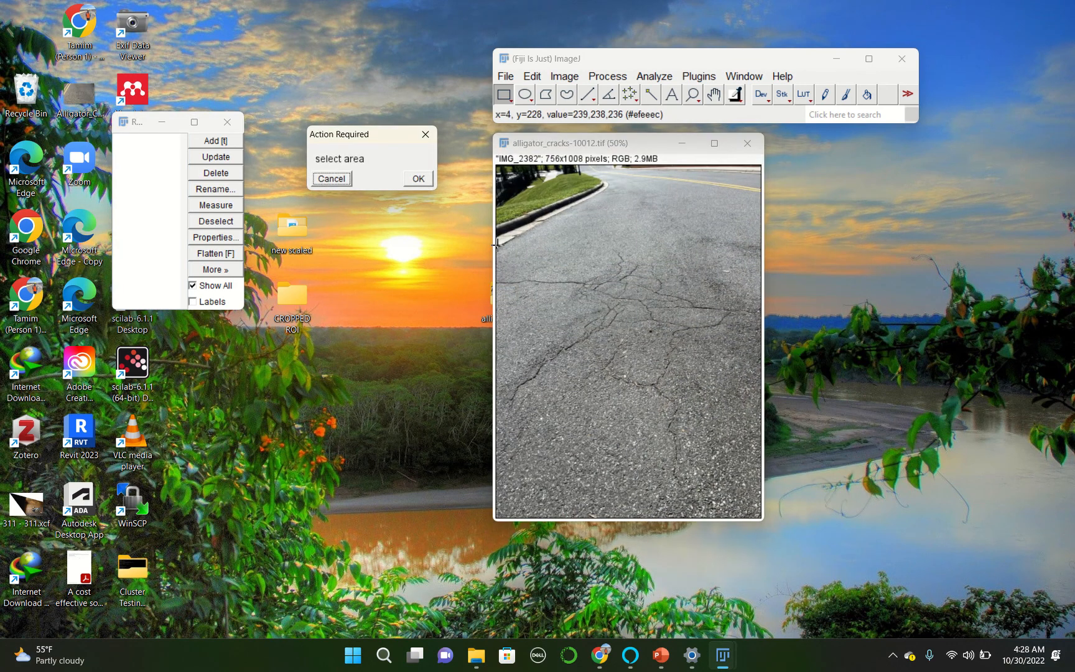
- Select nearly the full image width, about 752 × 728 pixels of cracked road below the curb, in alligator_cracks-10012.tif and accept the crop area
drag(498, 245, 766, 504)
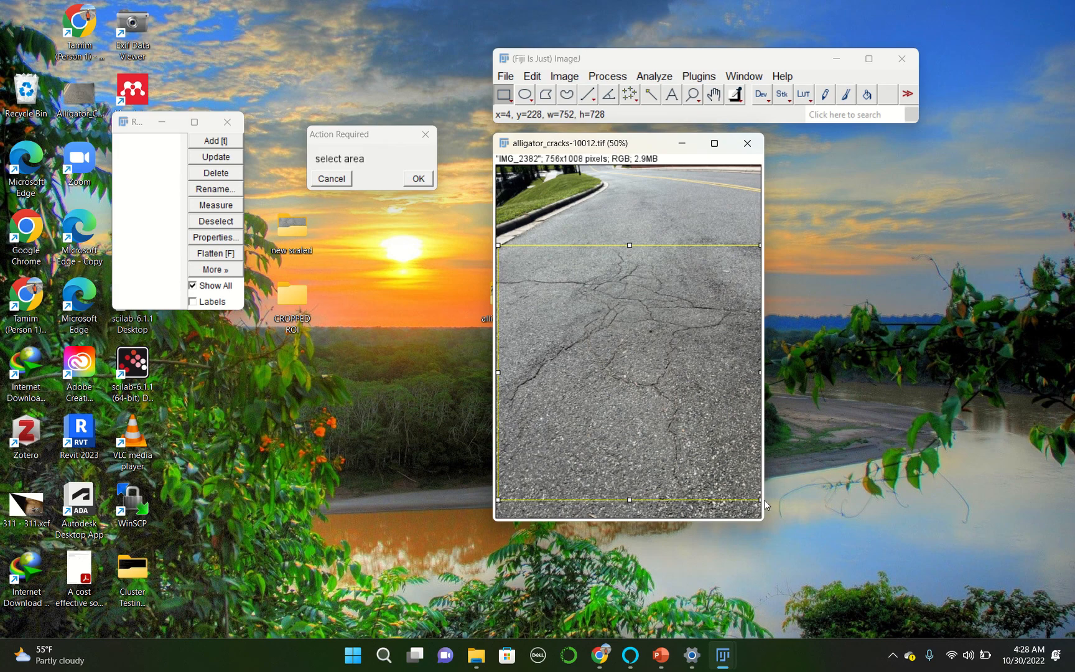
click(417, 178)
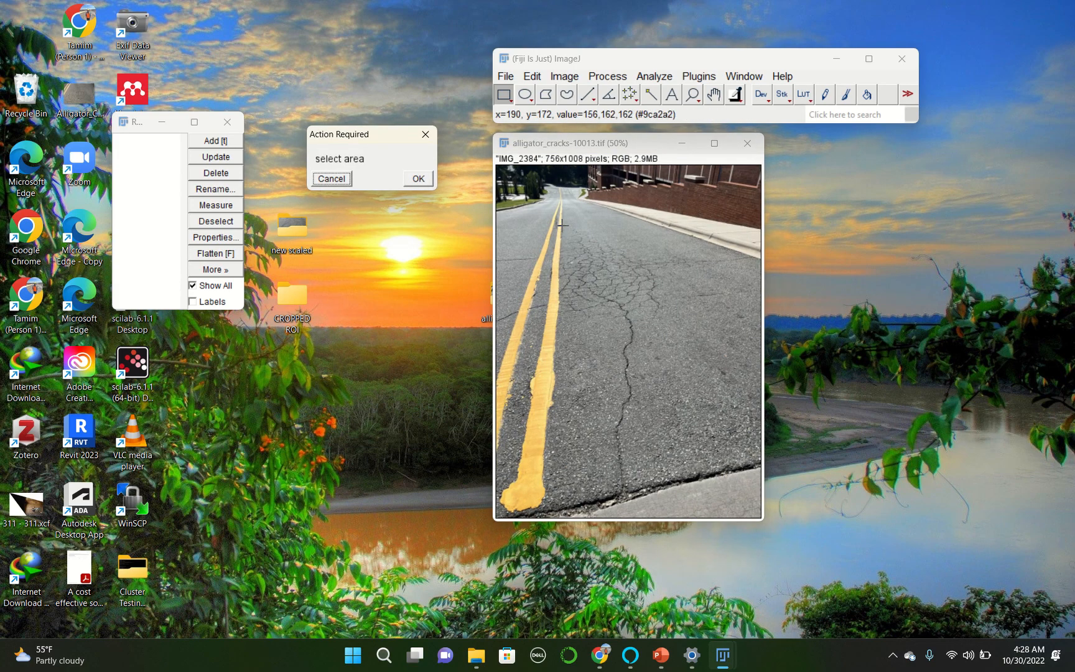
- Select the cracks beside the yellow lines in alligator_cracks-10013.tif, adjust the rectangle to about 450 × 354 pixels, and accept the crop area
drag(564, 225, 715, 386)
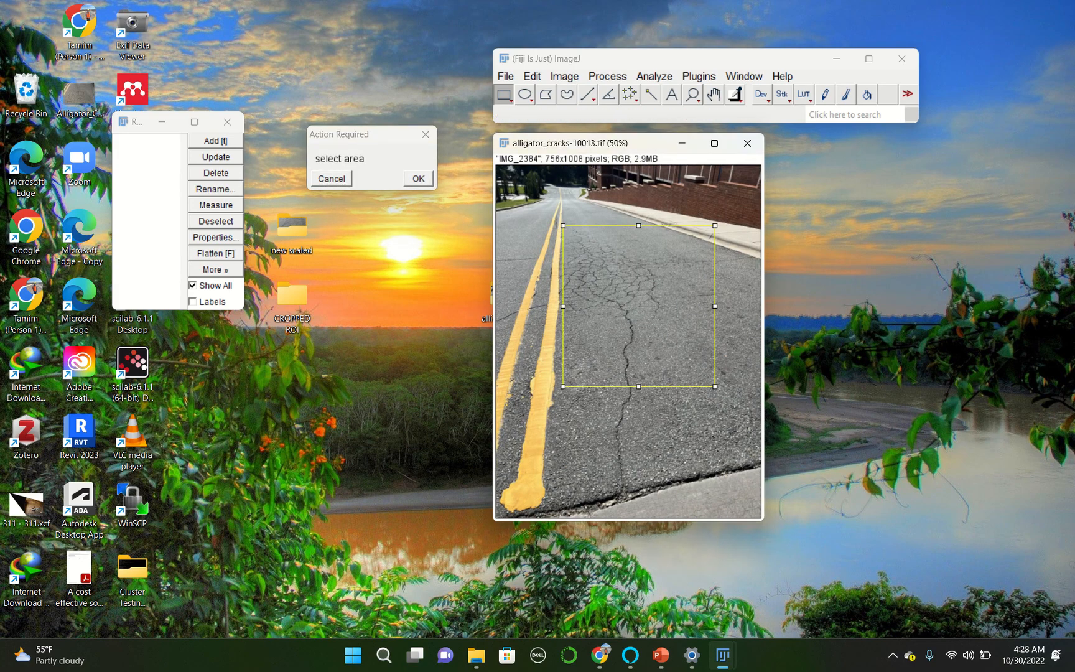
drag(564, 390, 558, 386)
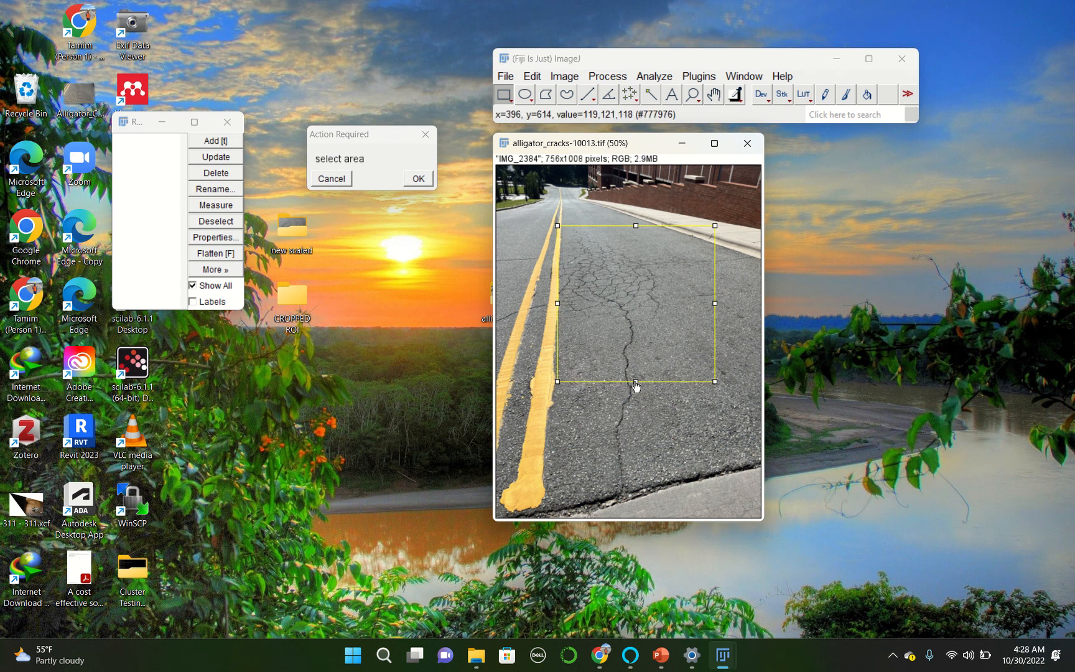
drag(636, 386, 639, 345)
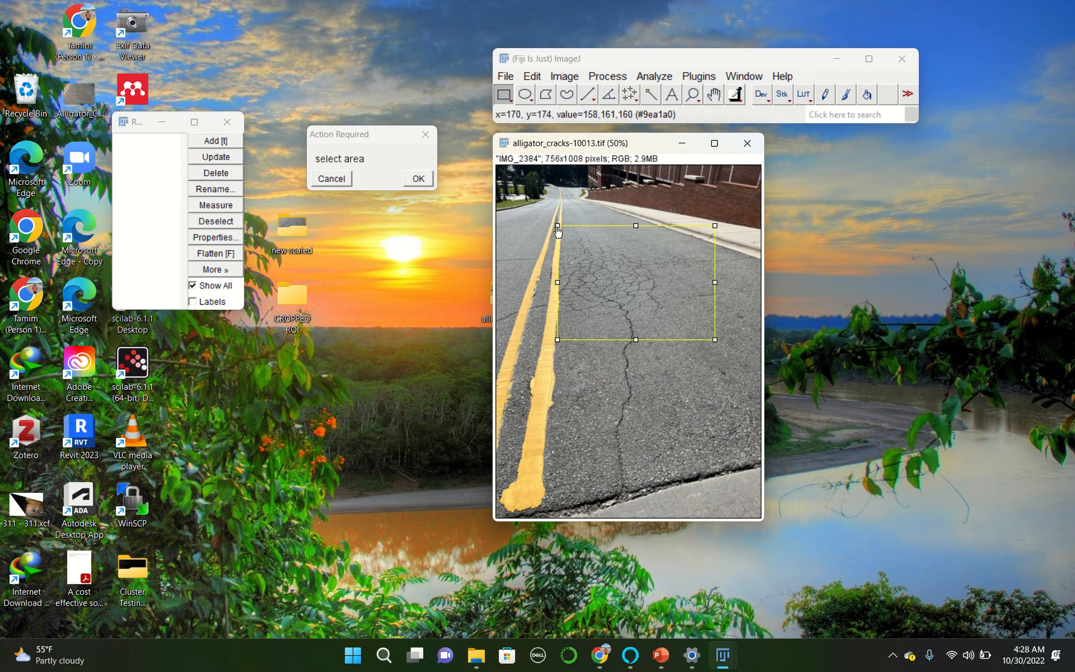
drag(558, 225, 558, 221)
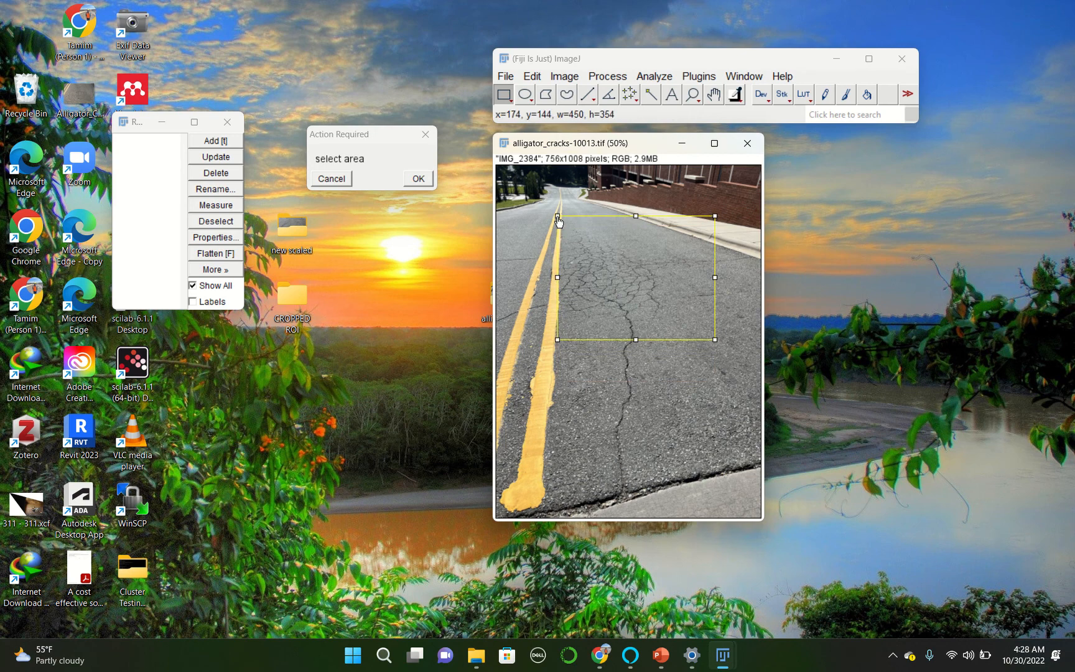
click(418, 179)
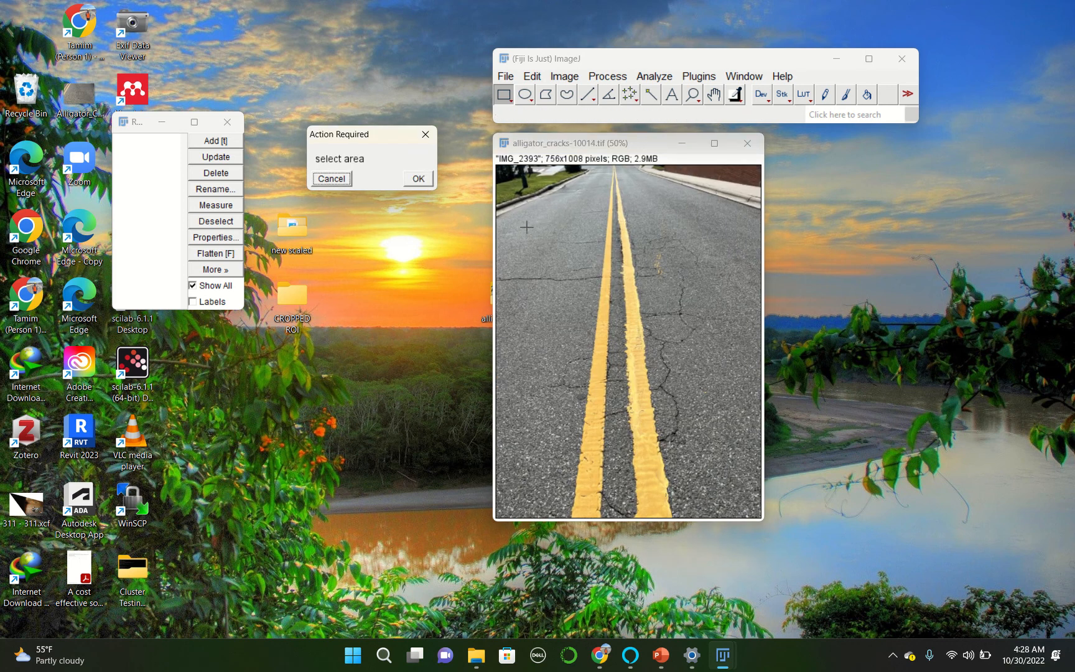
- Accept crop rectangles over the cracks around the yellow lines in alligator_cracks-10014.tif and, about 550 × 646 pixels, in alligator_cracks-10015.tif
drag(517, 221, 740, 452)
click(423, 181)
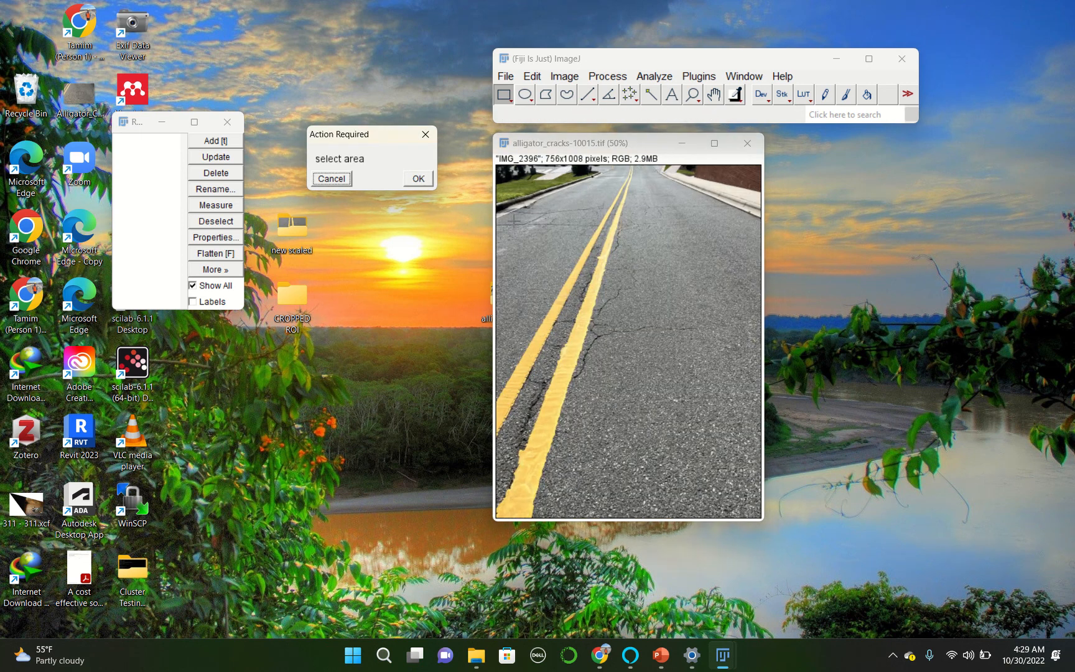
drag(511, 219, 704, 445)
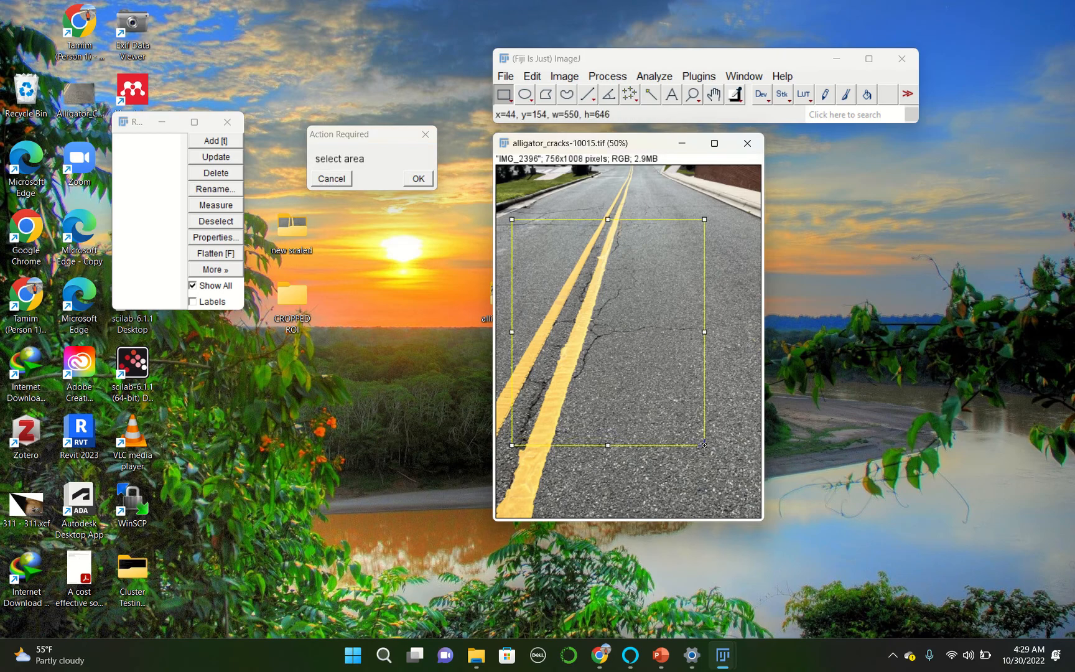
click(416, 179)
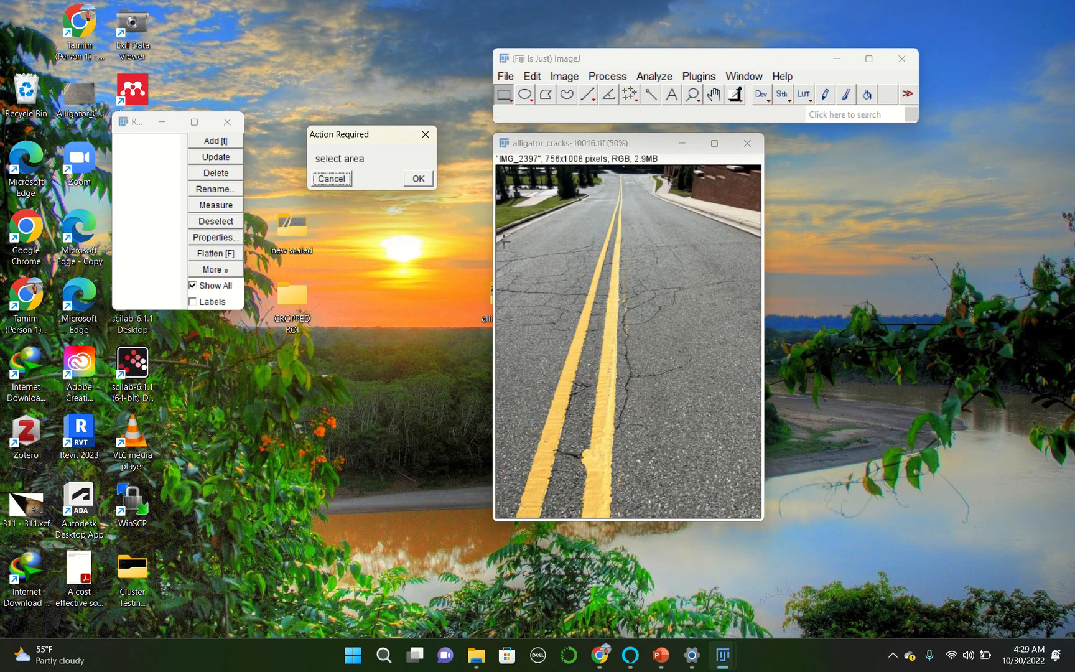
- Select the cracks on both sides of the yellow lines in alligator_cracks-10016.tif, extend the rectangle upward to about 688 × 468 pixels, and accept it
drag(500, 239, 739, 363)
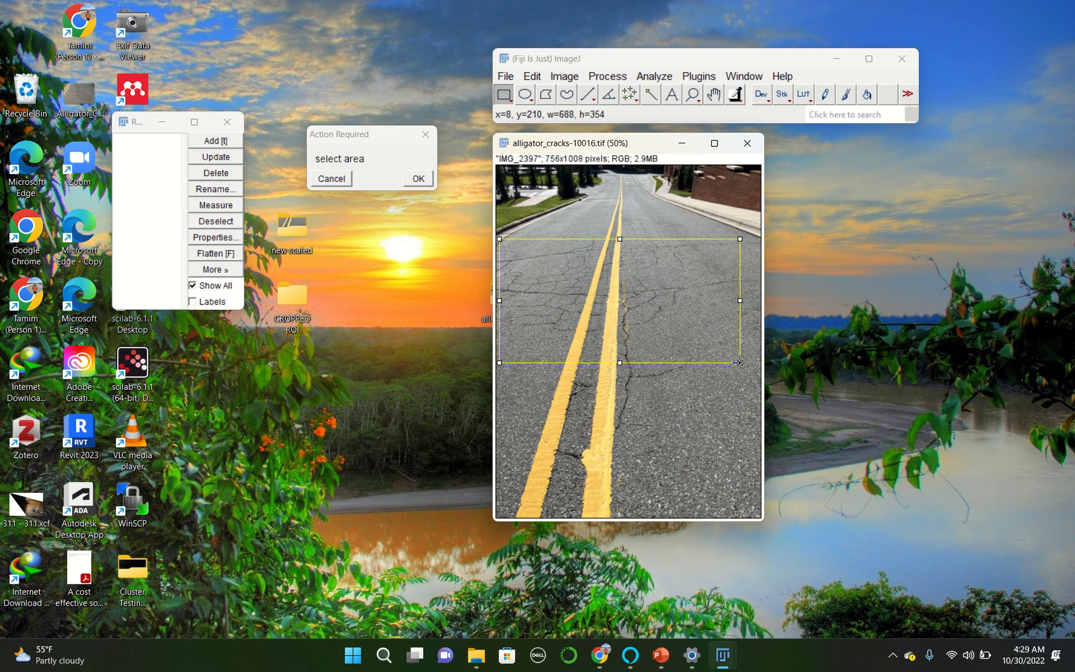
drag(625, 245, 629, 204)
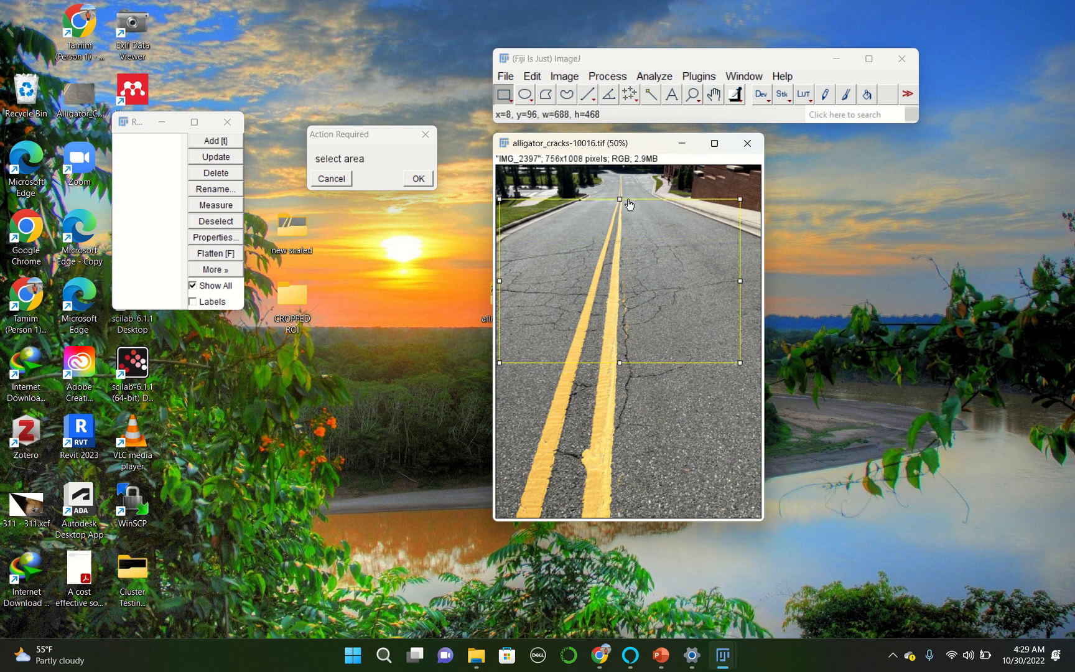
click(418, 179)
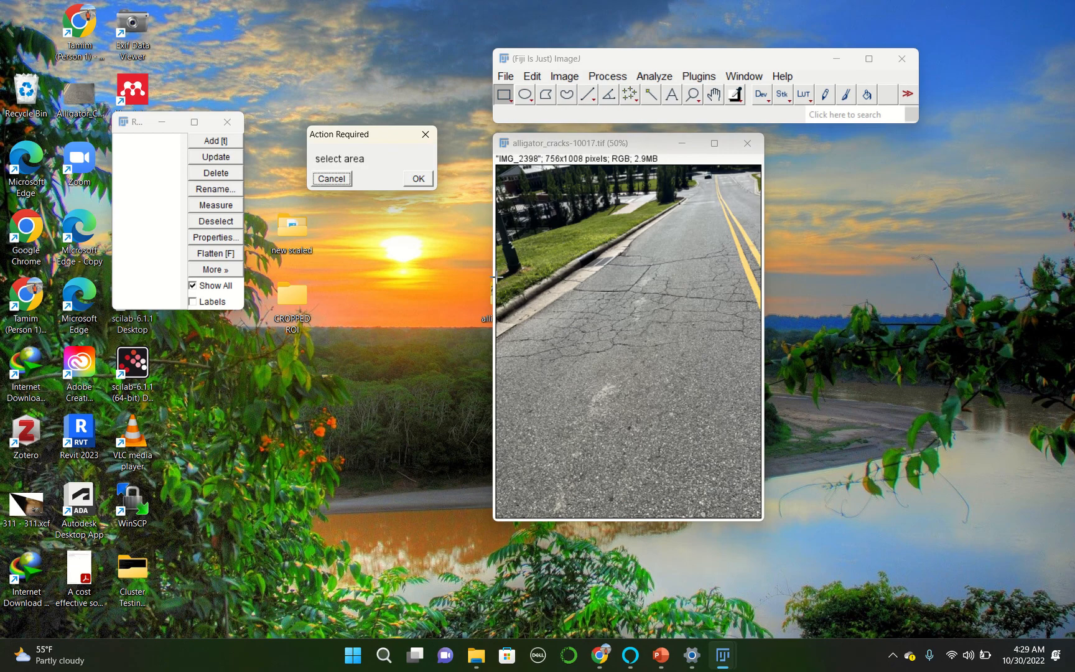
- Select nearly the full width of cracked road in alligator_cracks-10017.tif, extend the rectangle upward to about 740 × 574 pixels, and accept the crop area
drag(500, 292, 760, 436)
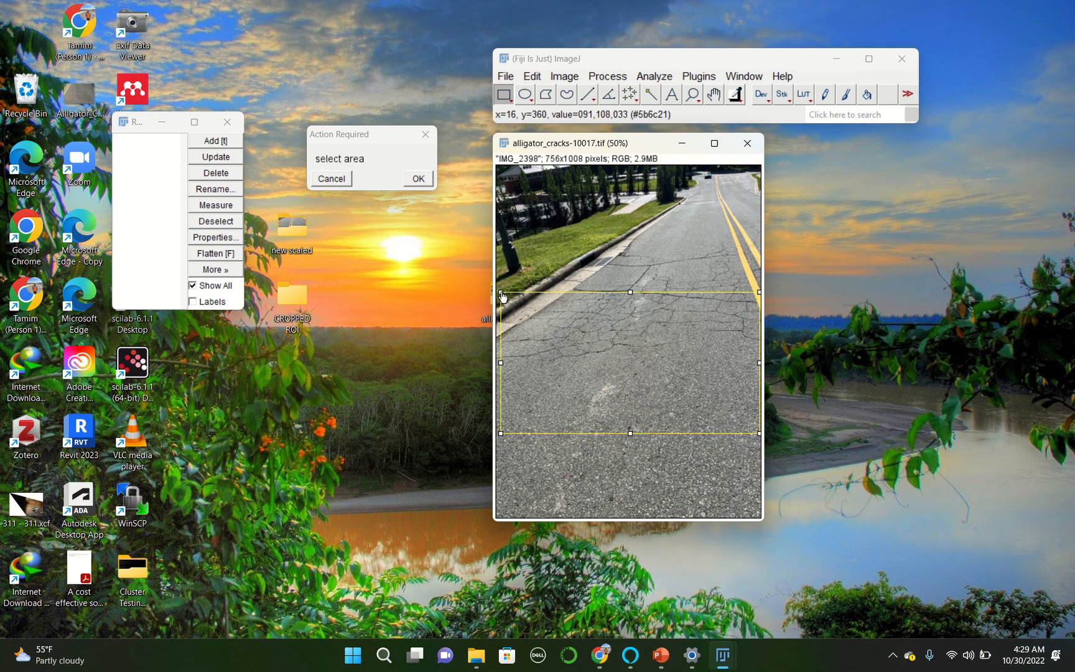
drag(501, 296, 503, 236)
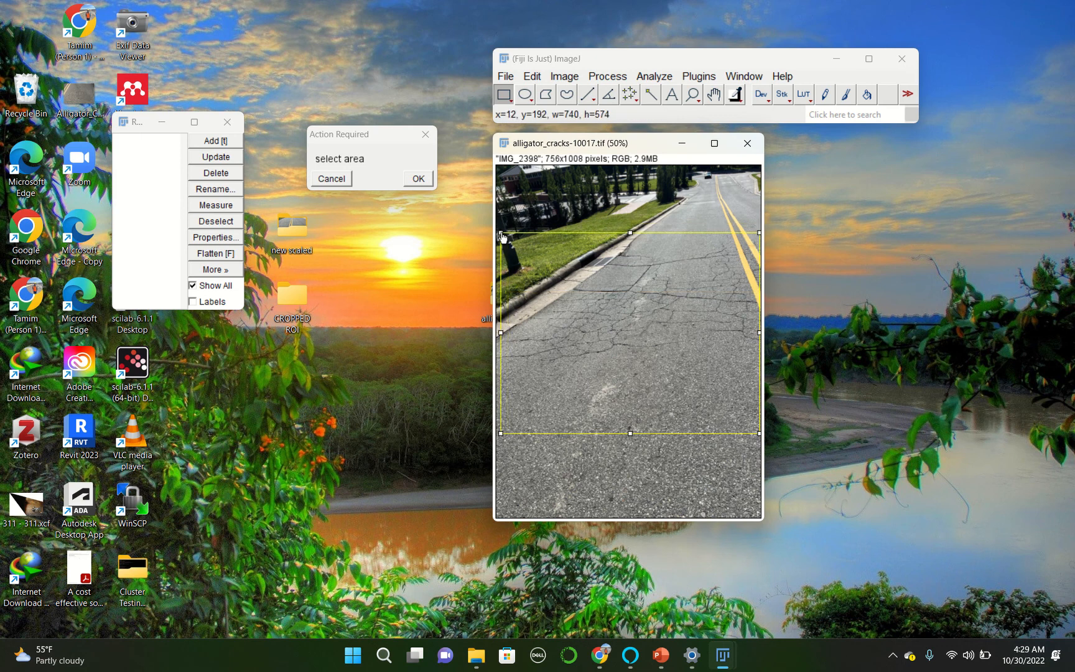
click(418, 179)
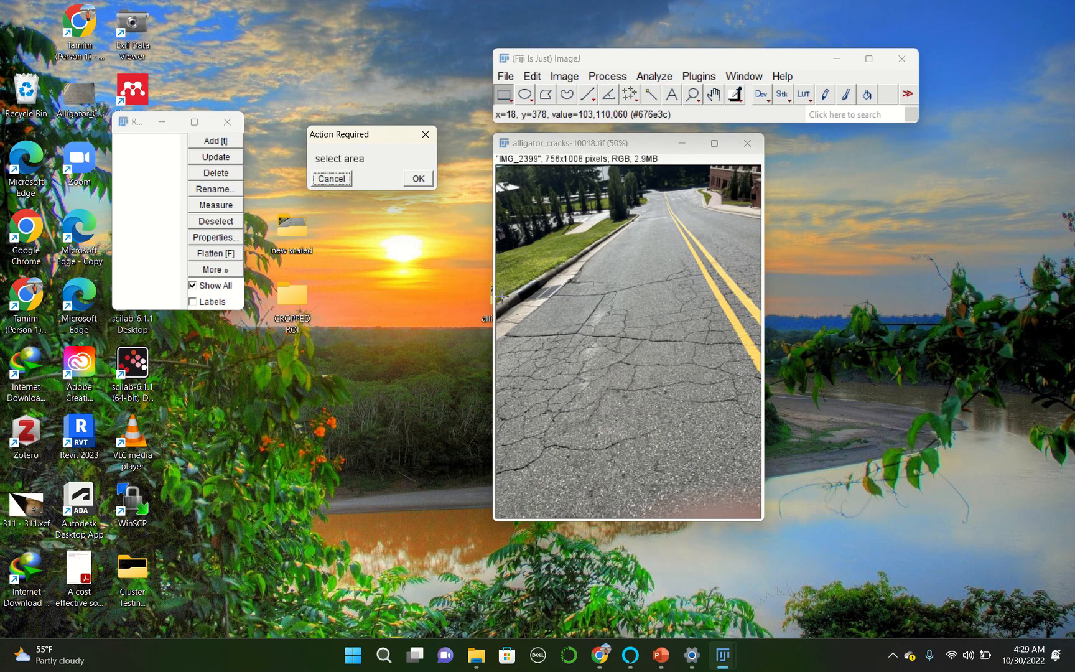
- Select the cracked lane below the curb in alligator_cracks-10018.tif, widen the rectangle toward the image's left edge, and accept the crop area
drag(502, 302, 727, 478)
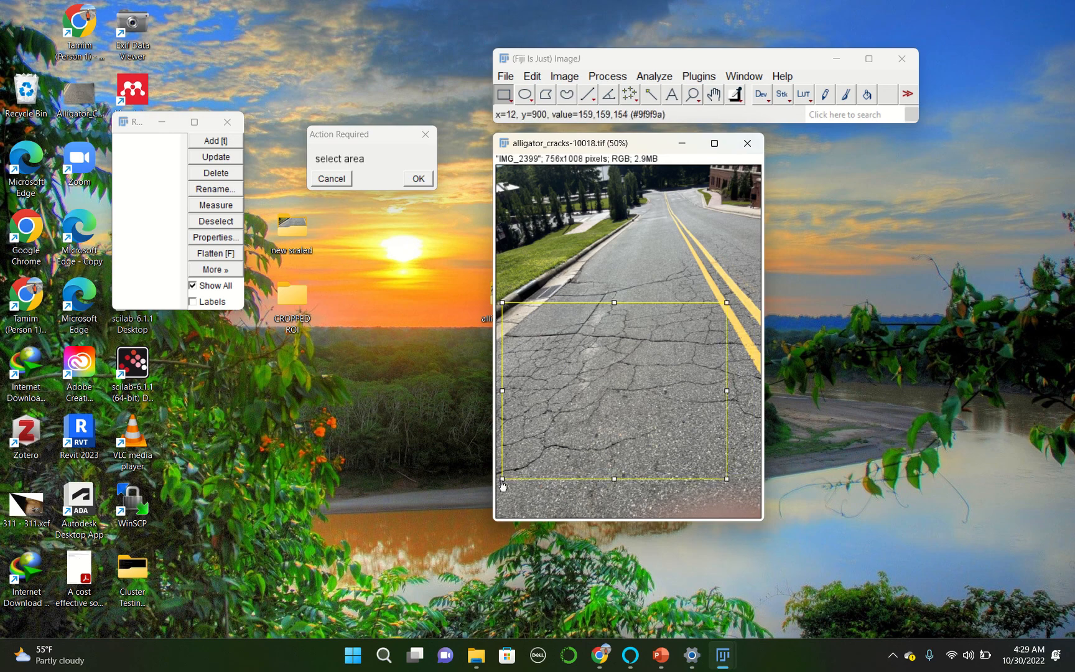
drag(502, 484, 494, 480)
click(411, 178)
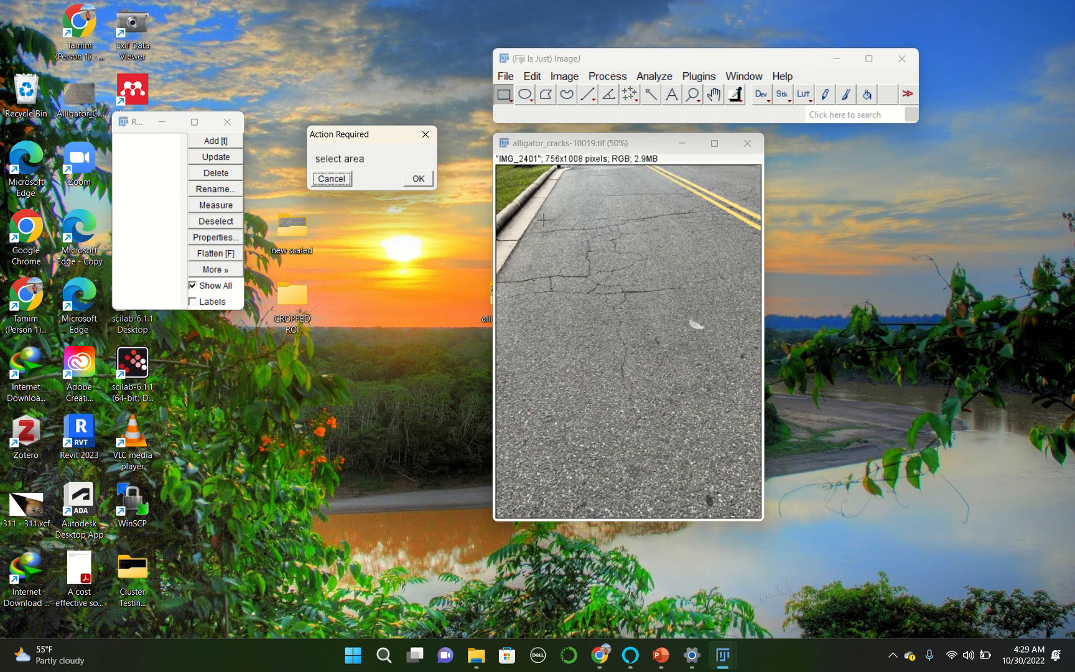
- Select the cracks between curb and yellow lines in alligator_cracks-10019.tif, adjust the rectangle to about 500 × 418 pixels, and accept the crop area
drag(538, 211, 708, 361)
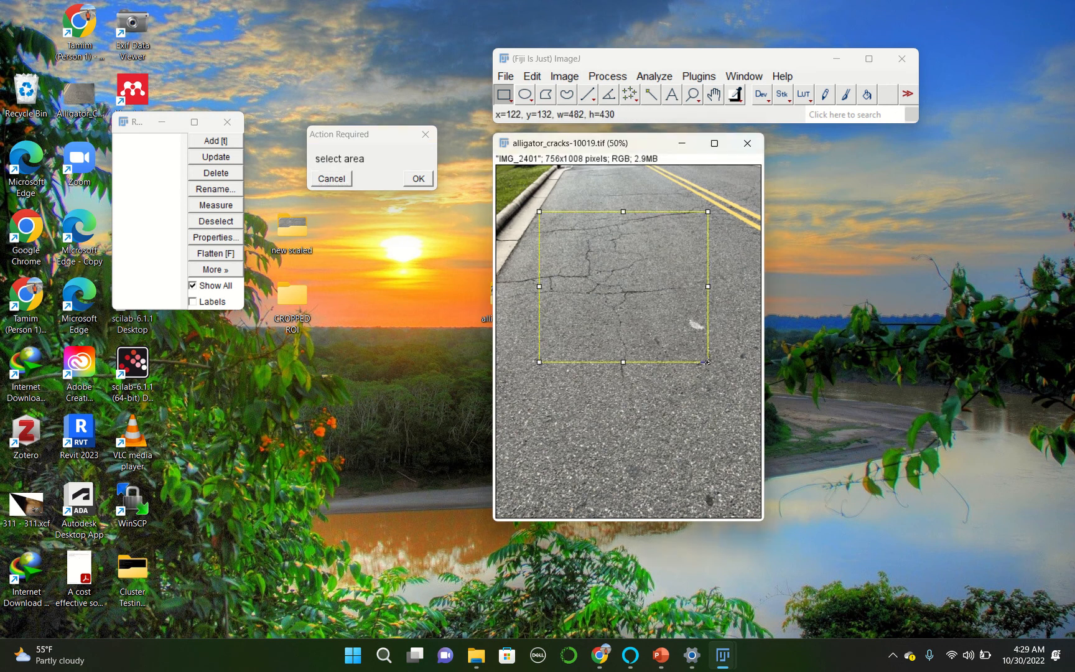
mouse_move(541, 359)
mouse_down()
mouse_move(501, 356)
mouse_move(536, 352)
mouse_up()
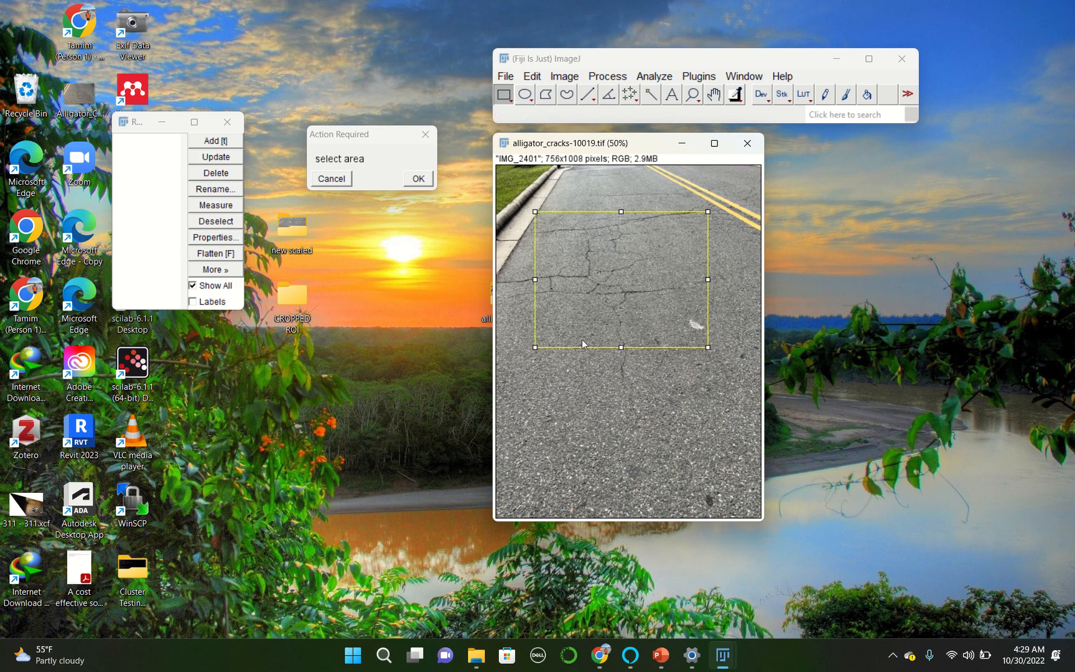
drag(711, 217, 713, 206)
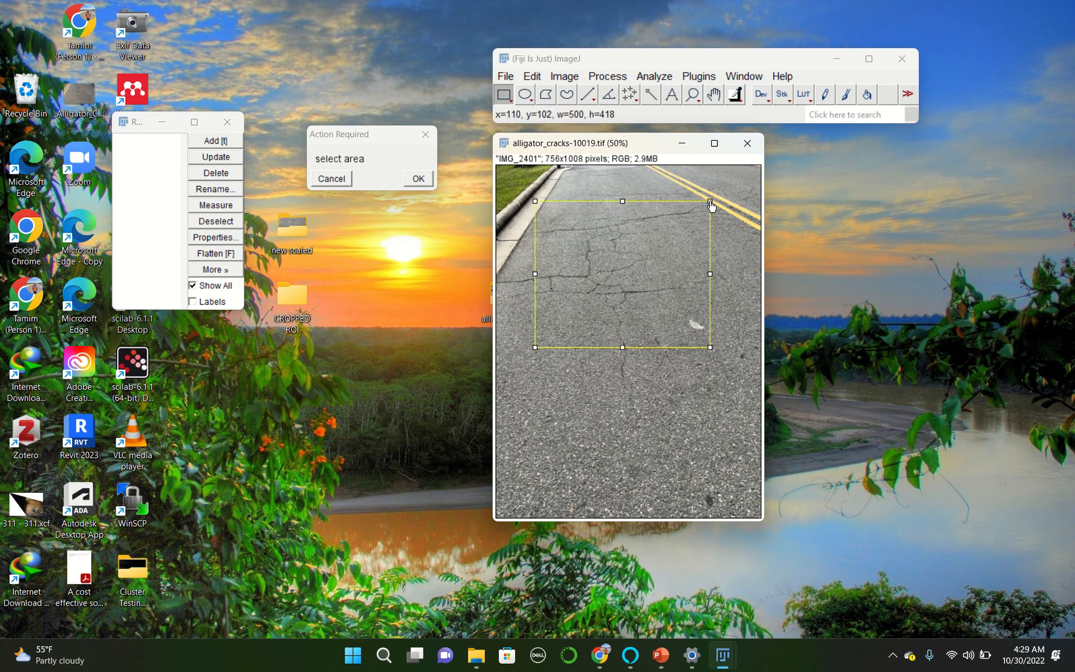
click(418, 178)
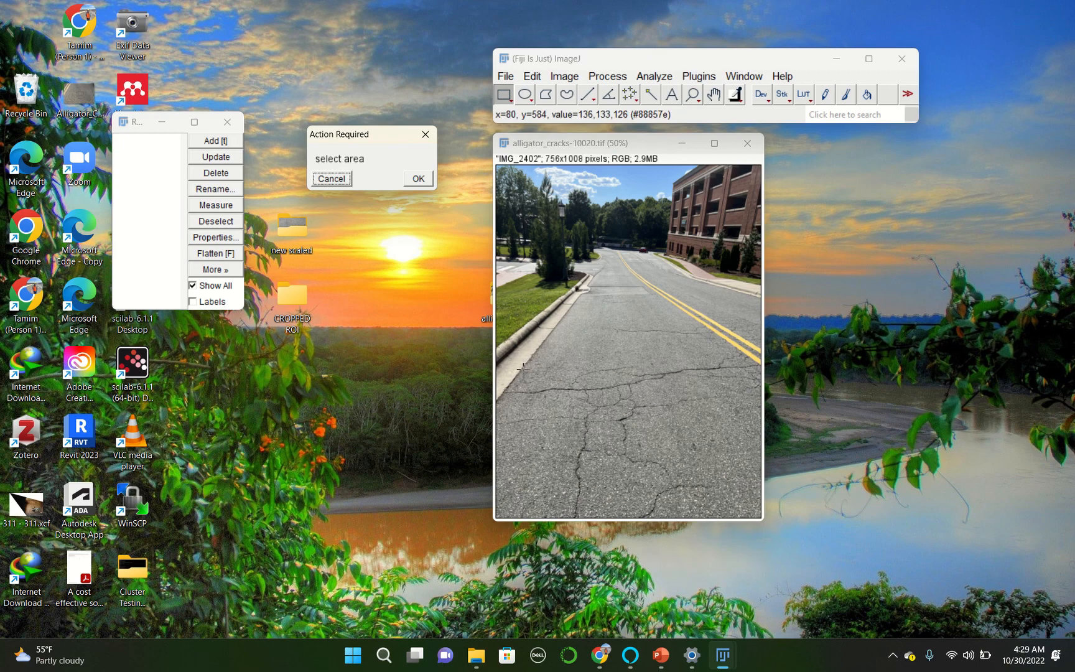
- Select the cracks in the foreground below the yellow lines in alligator_cracks-10020.tif, adjust the rectangle's upper edge, and accept the crop area
drag(524, 370, 754, 518)
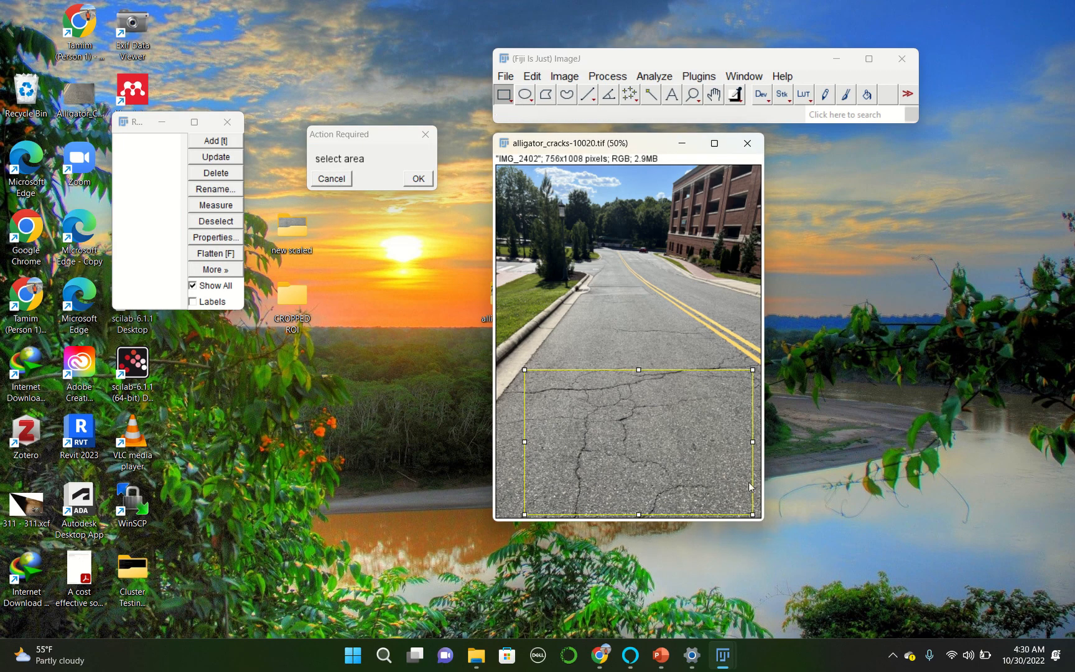
mouse_move(753, 371)
mouse_down()
mouse_move(749, 352)
mouse_move(751, 364)
mouse_up()
click(418, 179)
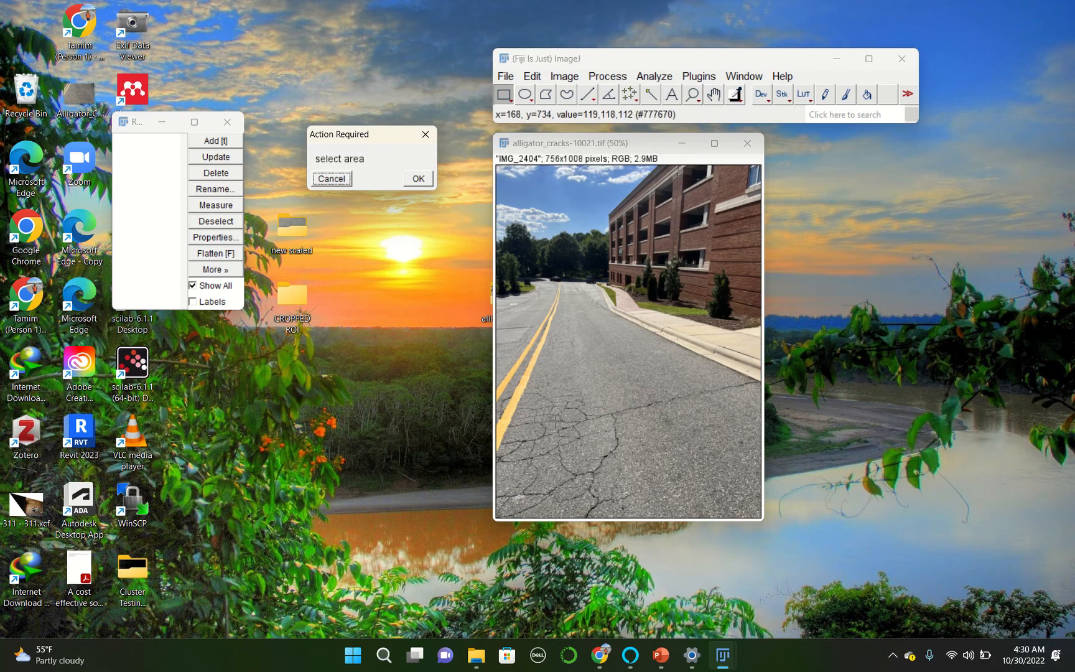
- Select the foreground cracks beside the yellow lines in alligator_cracks-10021.tif, adjust the rectangle to about 478 × 388 pixels, and accept the crop area
drag(526, 386, 695, 514)
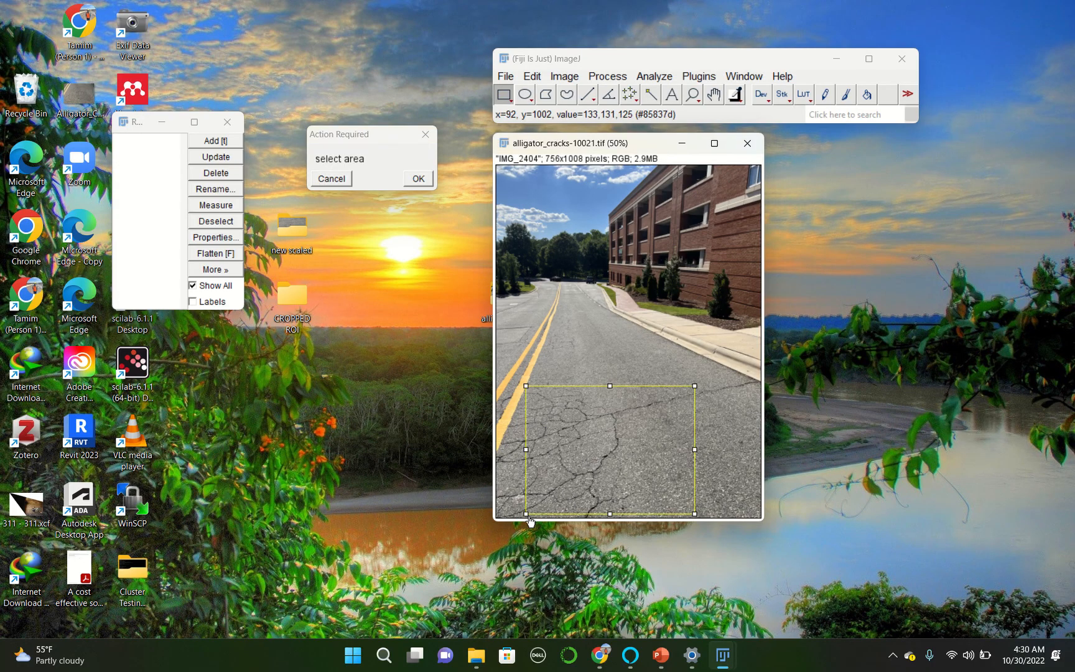
drag(527, 517, 501, 521)
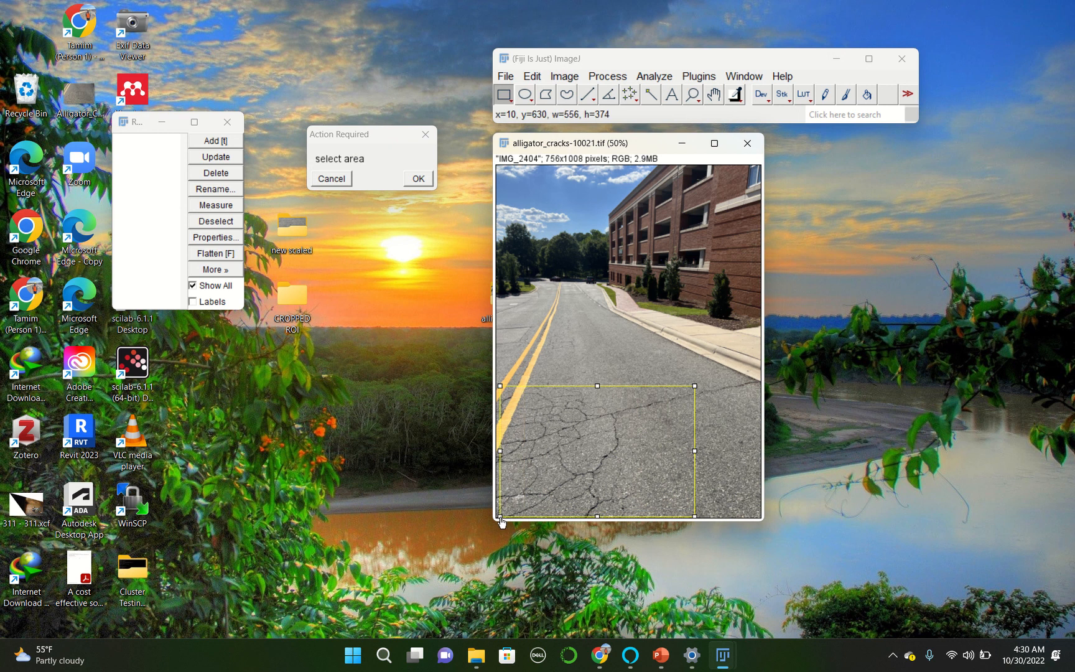
drag(503, 391, 528, 387)
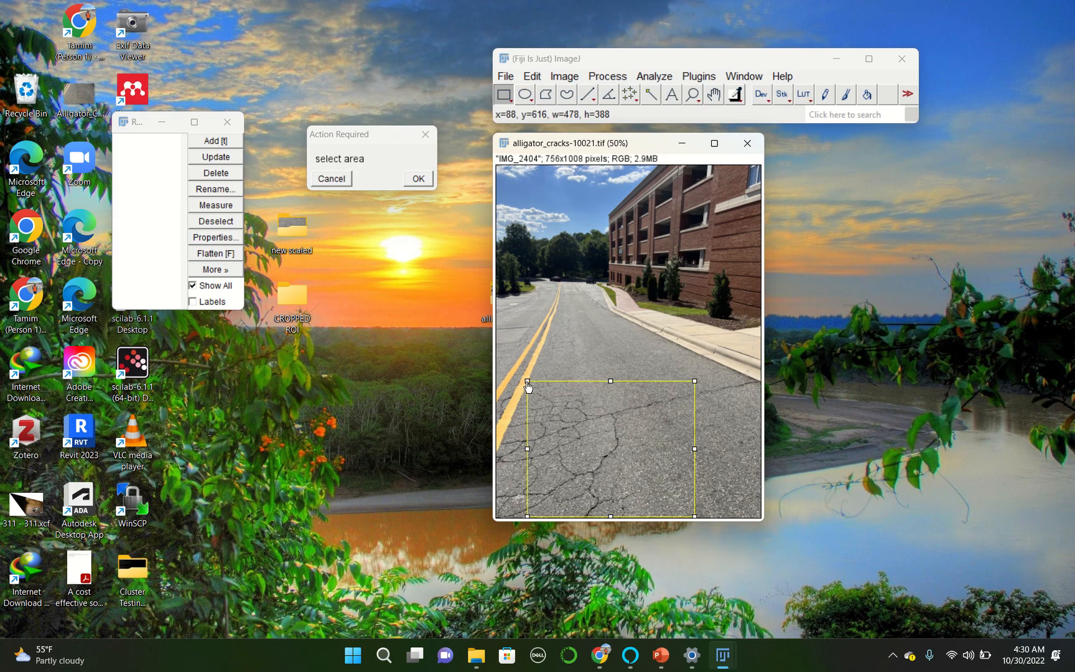
click(418, 179)
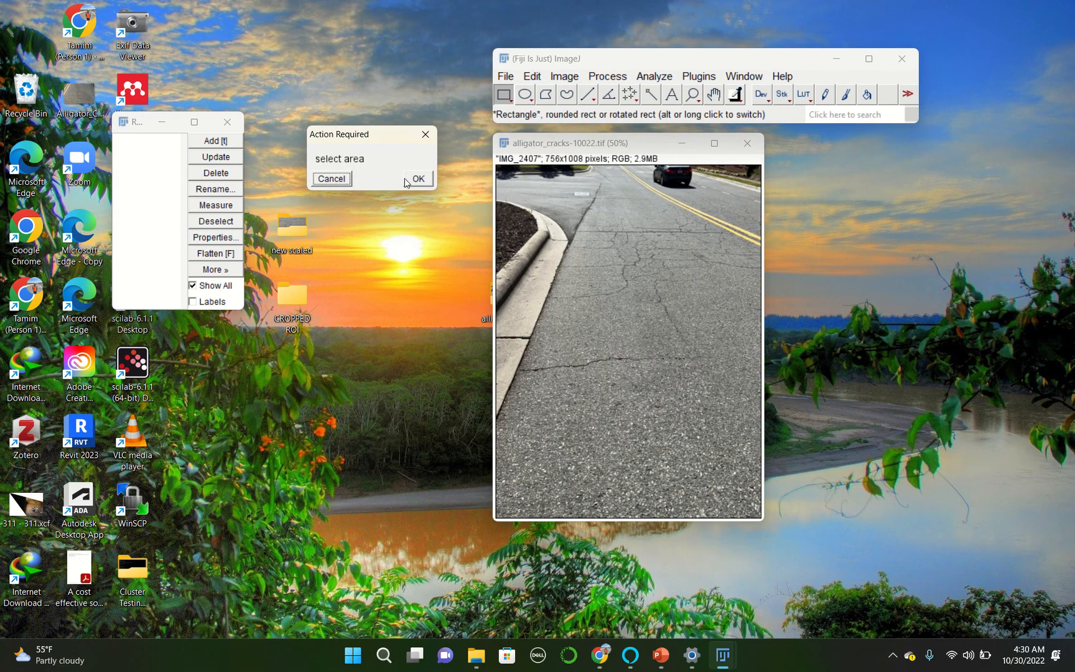
- Select the cracks between the curved curb and the yellow lines in alligator_cracks-10022.tif, adjust the rectangle's upper edge, and accept the crop area
drag(578, 213, 752, 317)
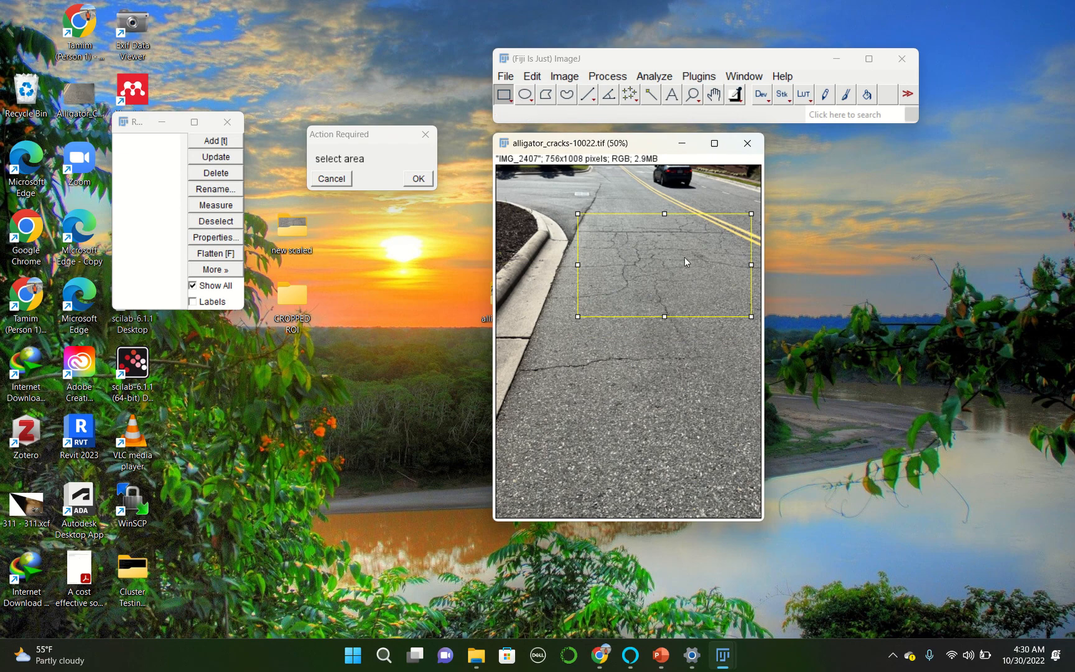
drag(667, 216, 663, 223)
click(418, 179)
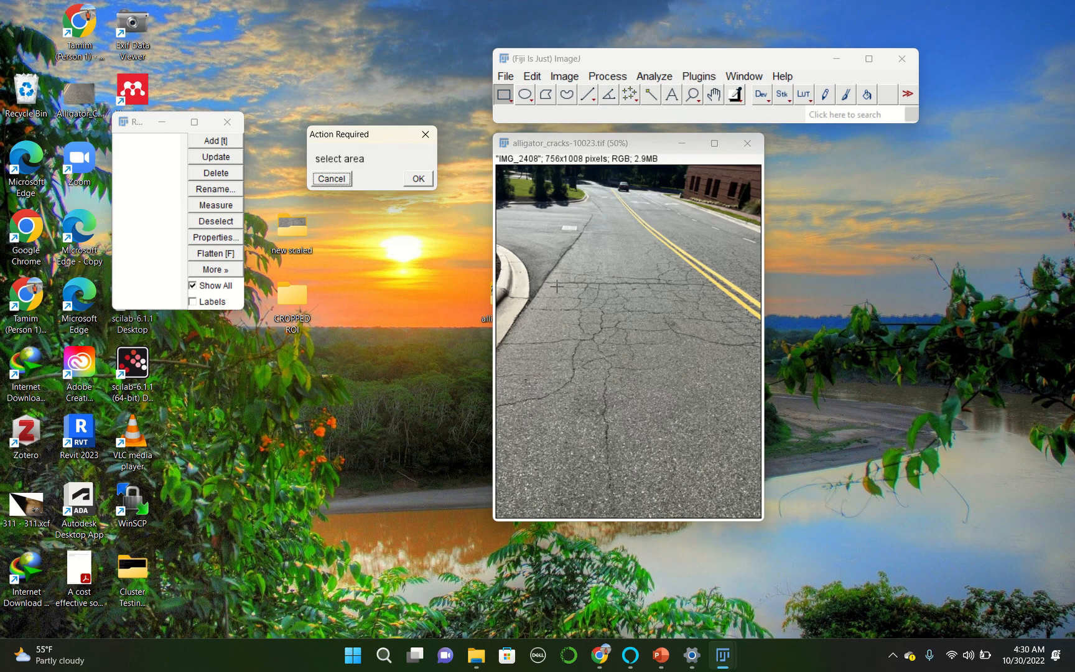
- Select the central crack network in alligator_cracks-10023.tif, adjust the rectangle to about 492 × 462 pixels clear of the curb, and accept the crop area
drag(528, 243, 731, 429)
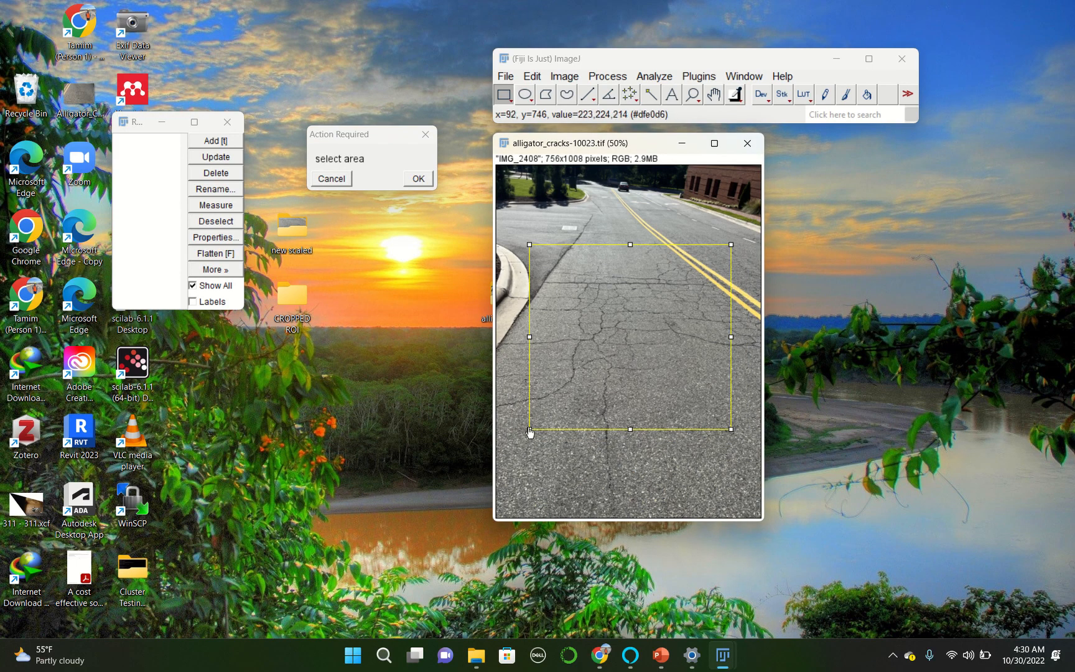
mouse_move(529, 431)
mouse_down()
mouse_move(506, 442)
mouse_move(528, 435)
mouse_up()
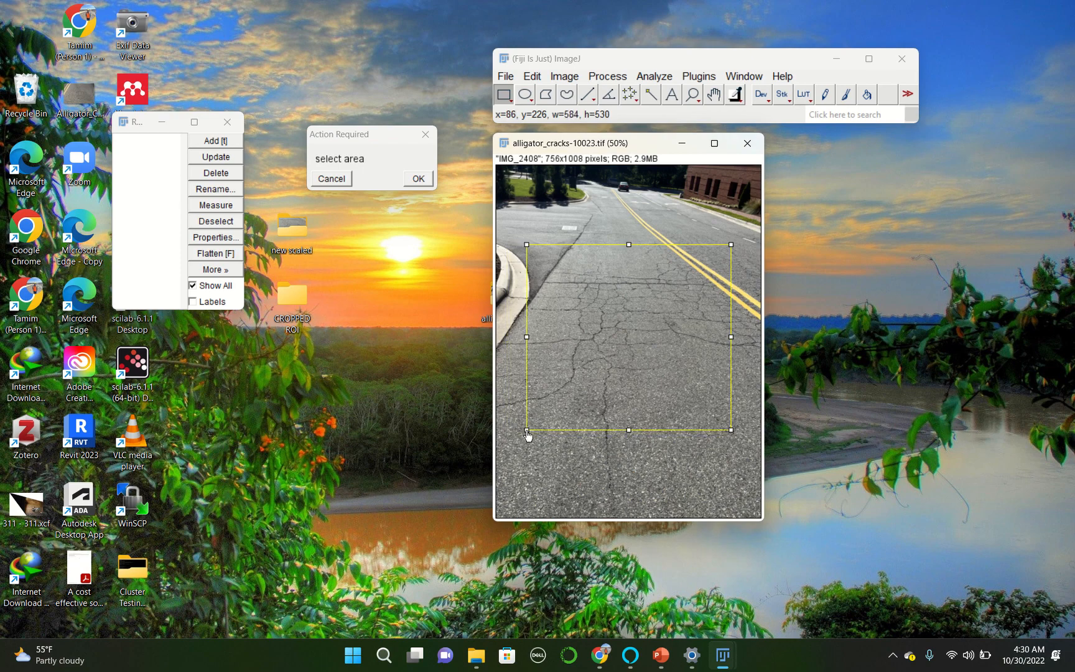
drag(528, 245, 556, 269)
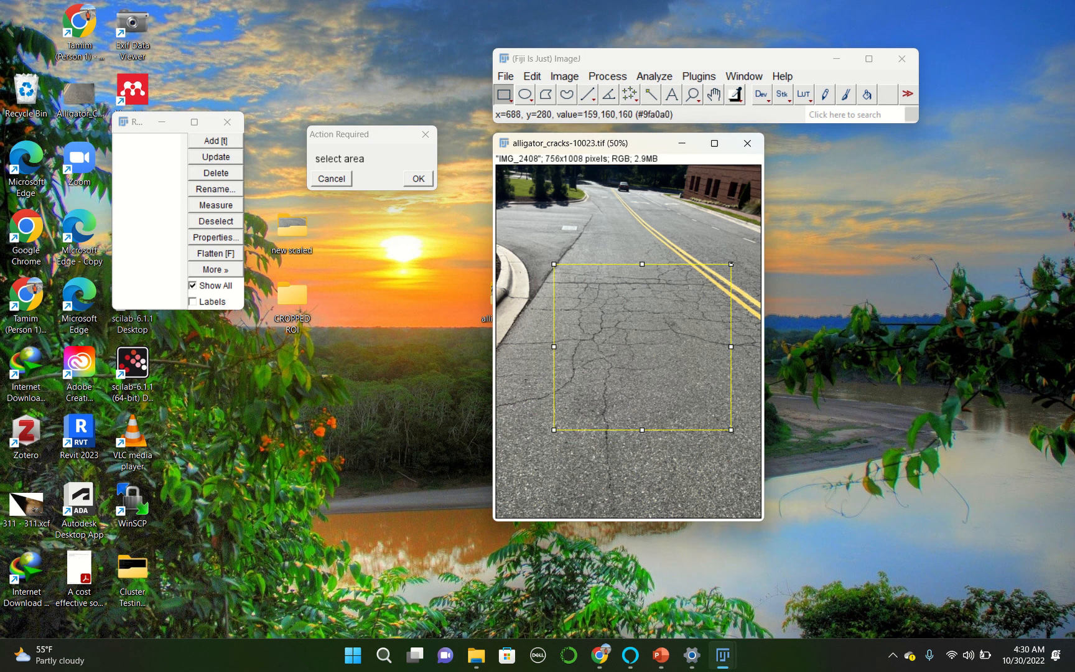
drag(731, 264, 691, 253)
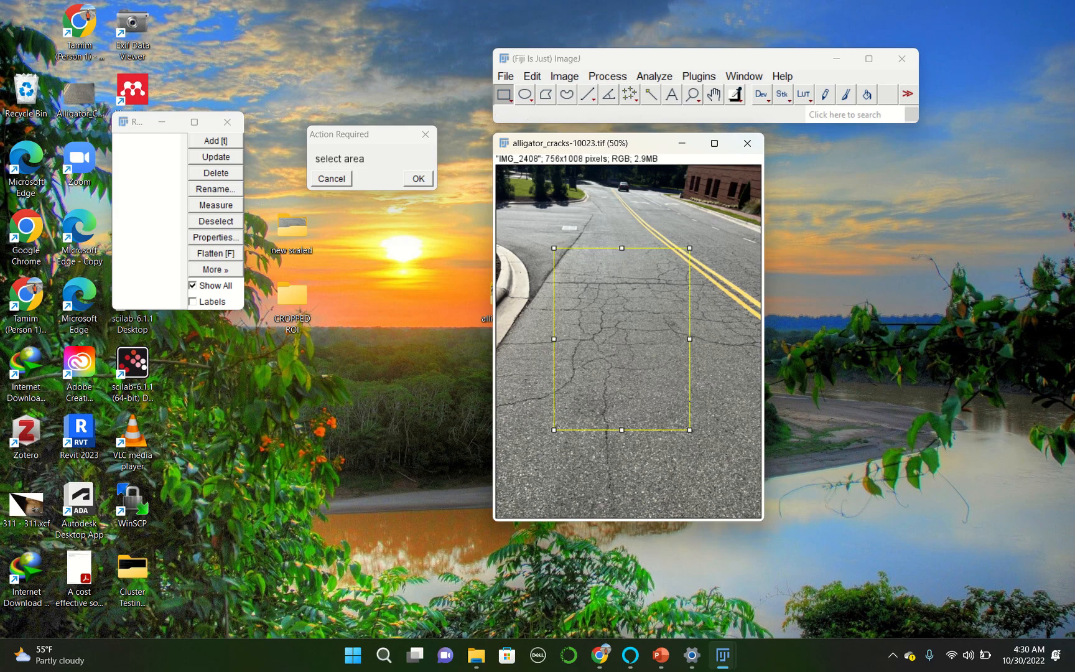
drag(691, 435, 727, 416)
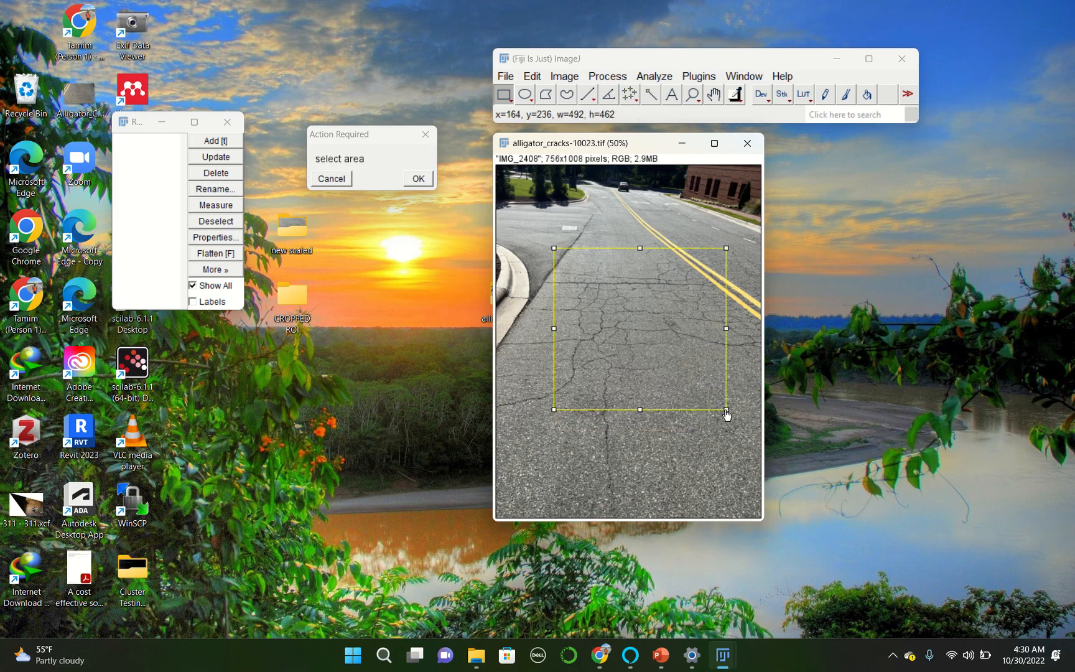
click(419, 179)
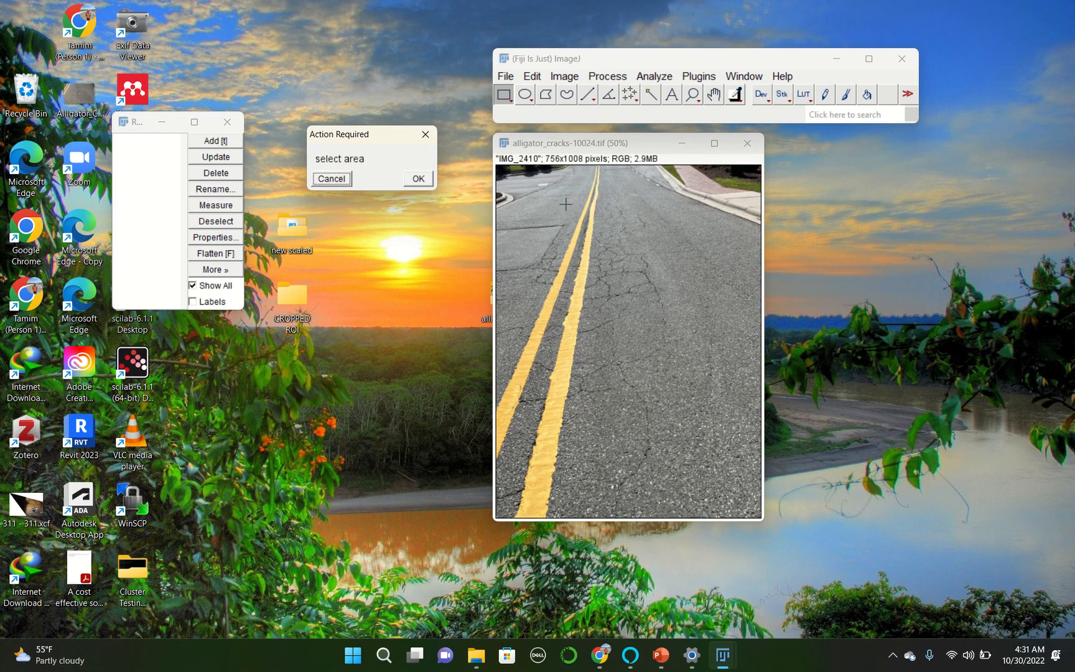
- Select the crack network around the yellow lines in alligator_cracks-10024.tif, extend the rectangle upward to about 422 × 588 pixels, and accept the crop area
drag(562, 198, 712, 382)
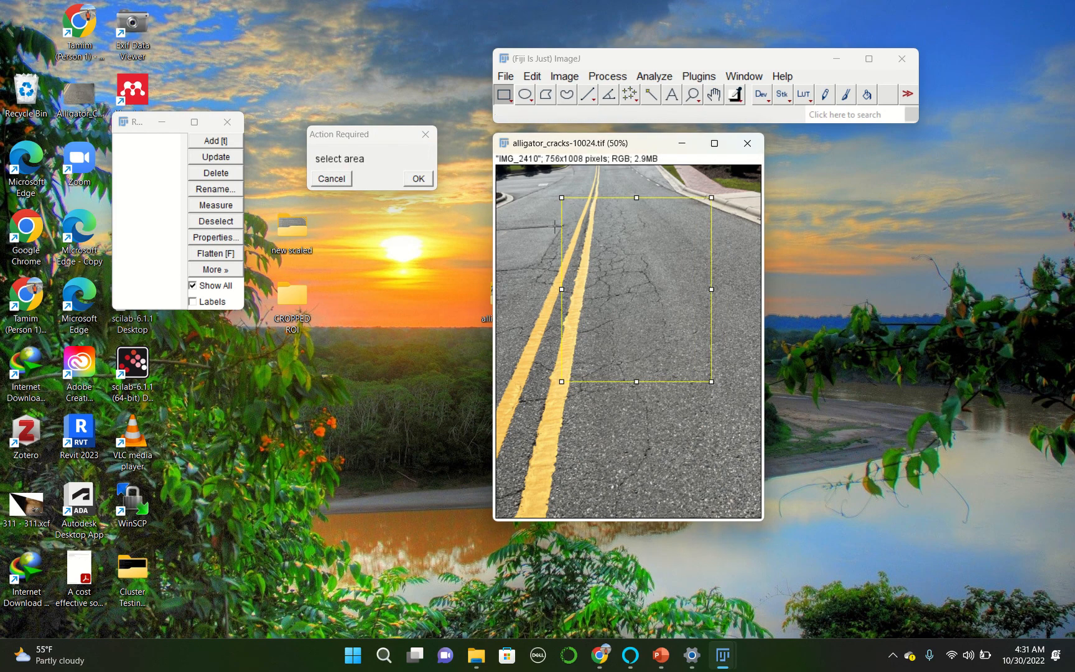
mouse_move(562, 198)
mouse_down()
mouse_move(546, 186)
mouse_move(564, 180)
mouse_up()
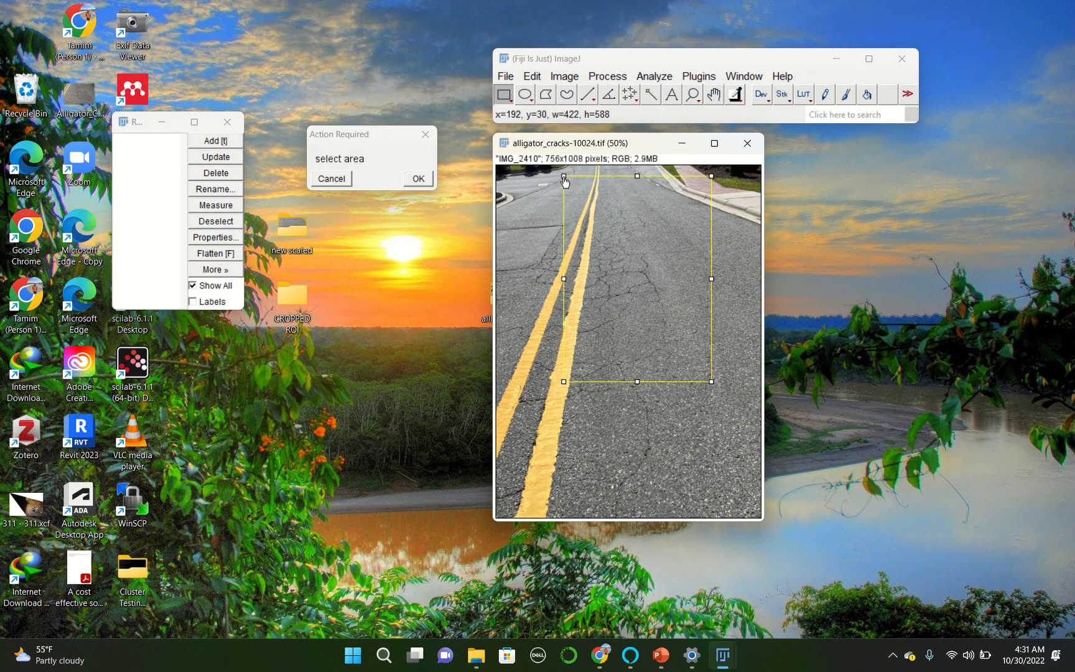
click(415, 179)
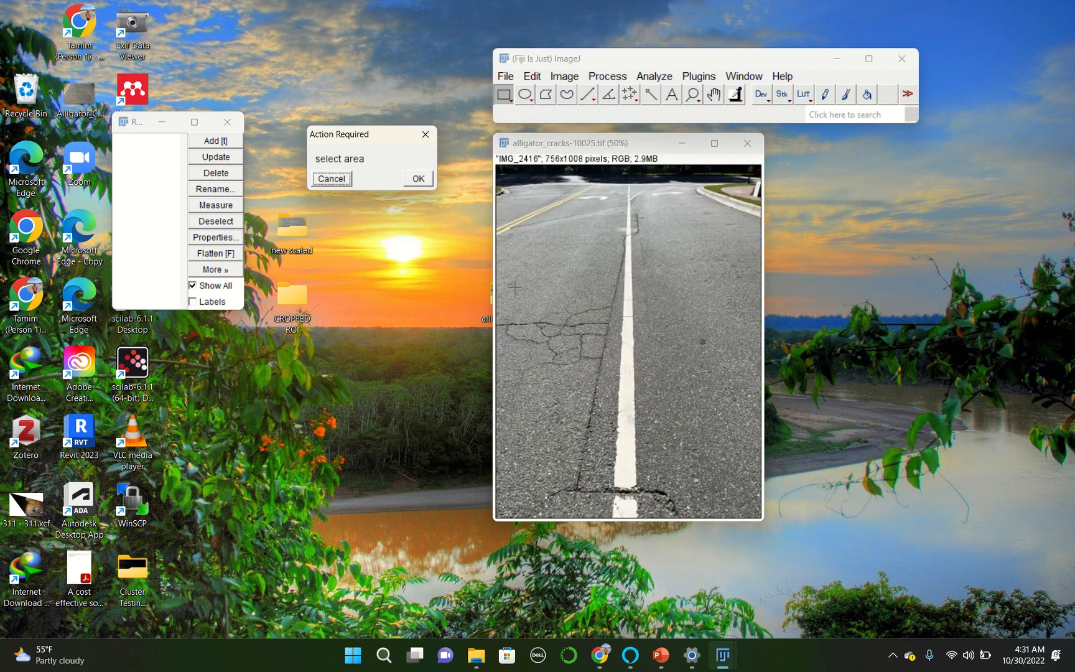
- Select the cracks beside the white line in alligator_cracks-10025.tif, enlarge the rectangle to about 346 × 358 pixels, and accept the crop area
drag(505, 278, 618, 398)
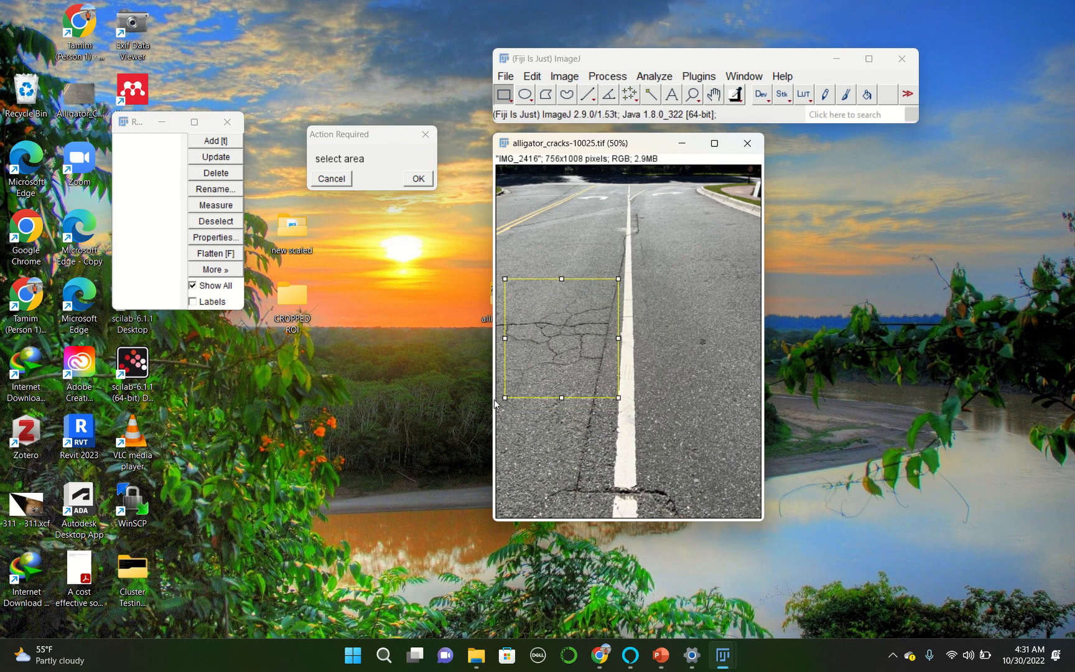
drag(505, 398, 498, 404)
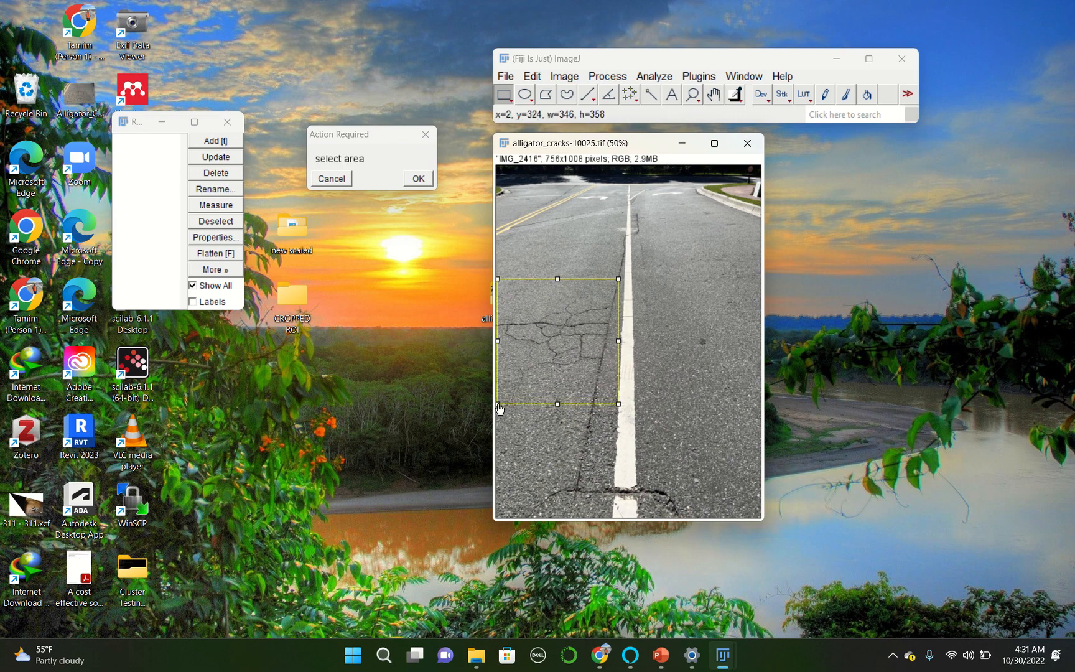
click(413, 181)
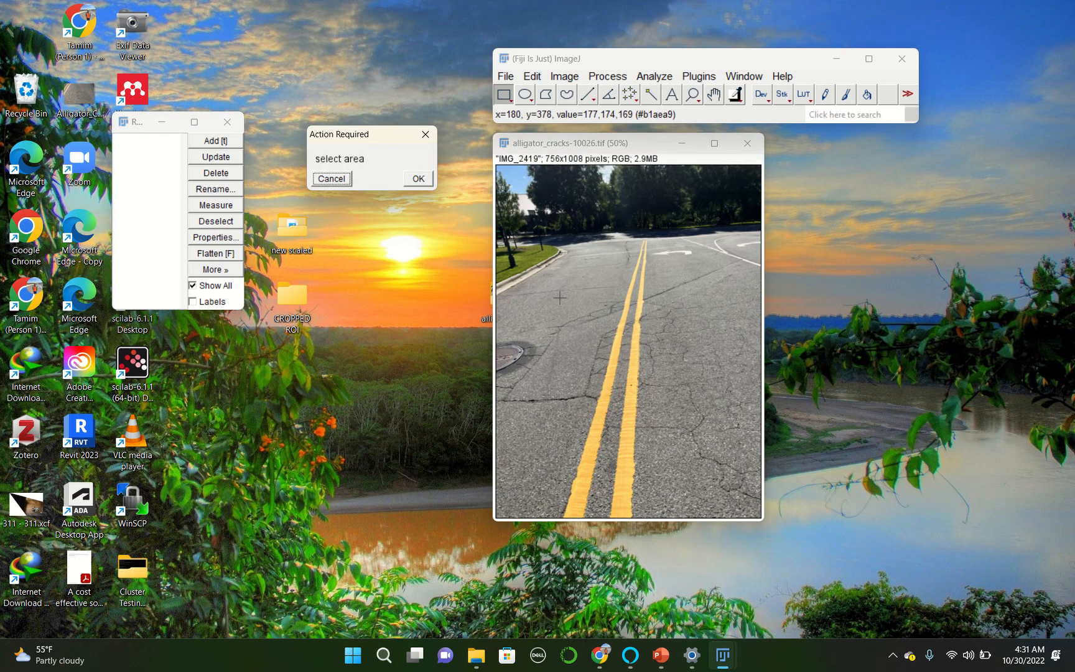
- Accept a crop area of about 636 × 636 pixels around the cracks in alligator_cracks-10026.tif, plus a central crop area in the image that follows it
drag(536, 283, 760, 505)
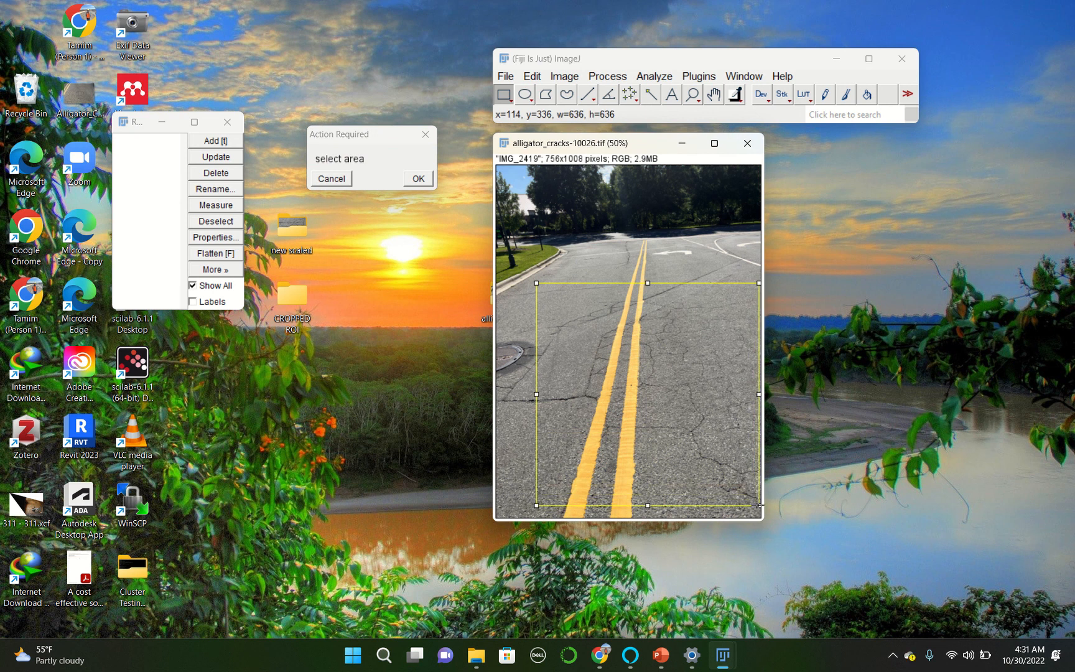
click(416, 179)
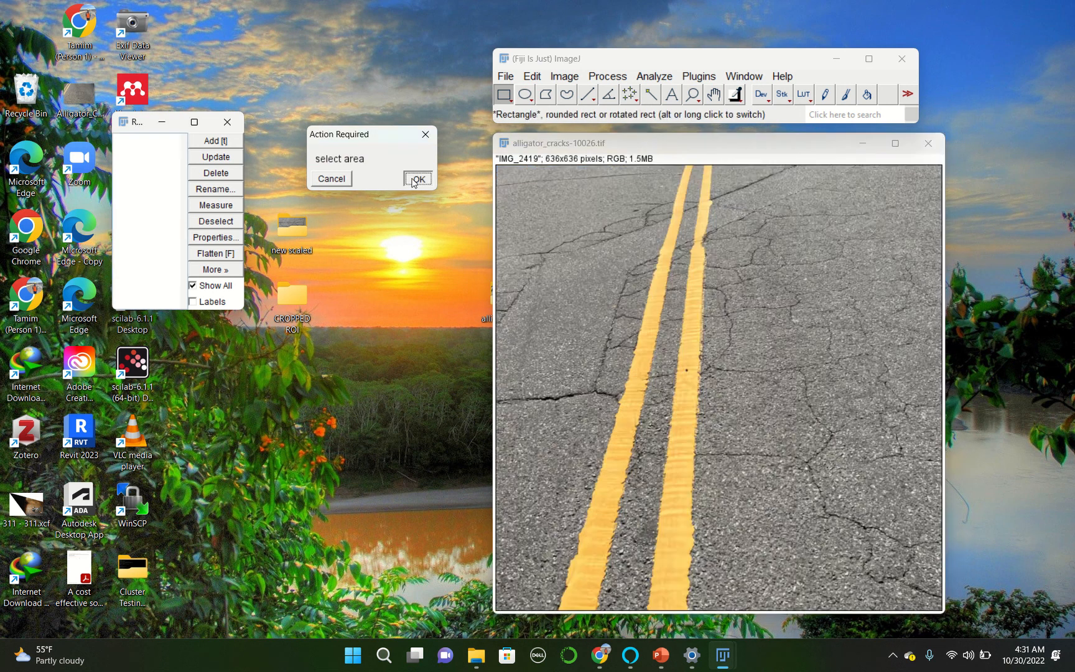
drag(550, 221, 697, 394)
click(415, 183)
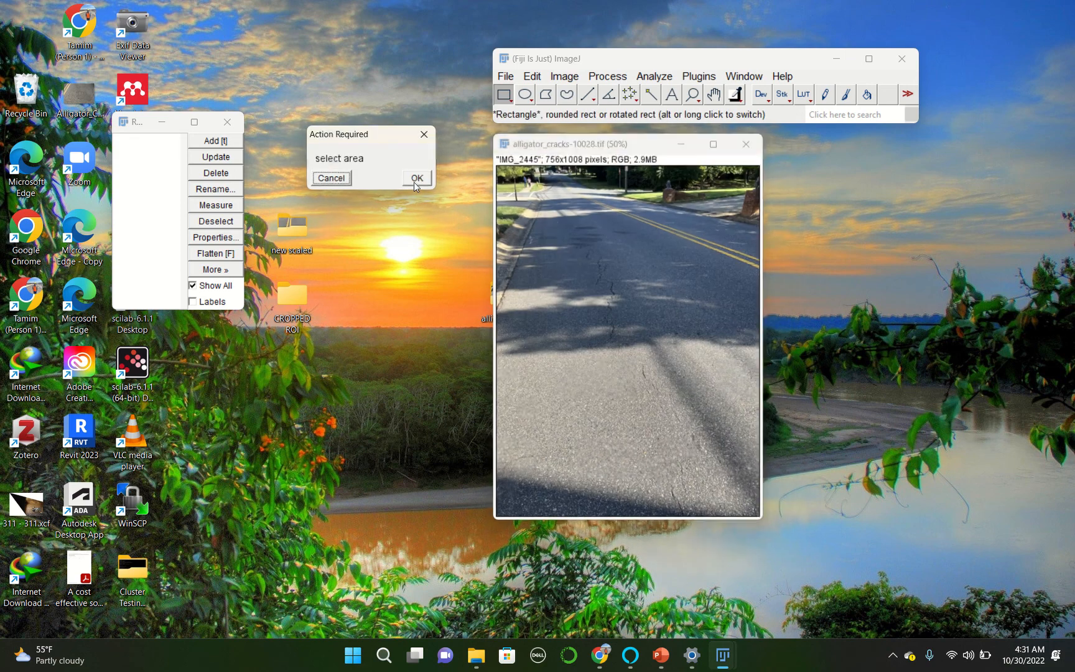
- Accept crop areas around the central cracks in alligator_cracks-10028.tif and, with the rectangle adjusted to about 332 × 466 pixels, in alligator_cracks-10029.tif
drag(550, 218, 689, 378)
click(419, 179)
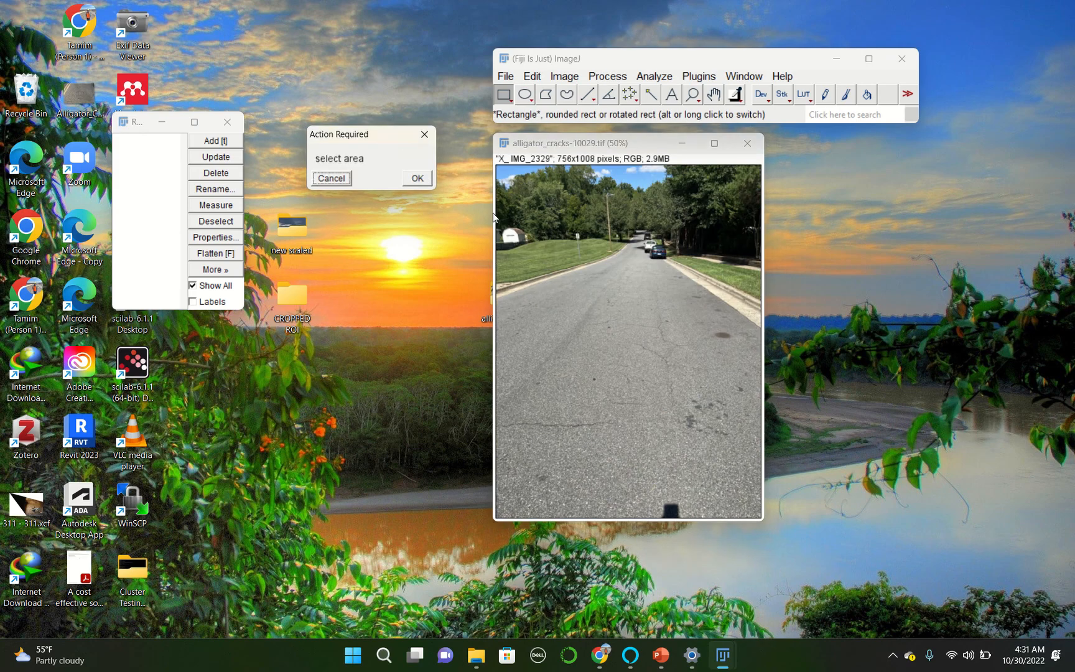
drag(593, 253, 704, 433)
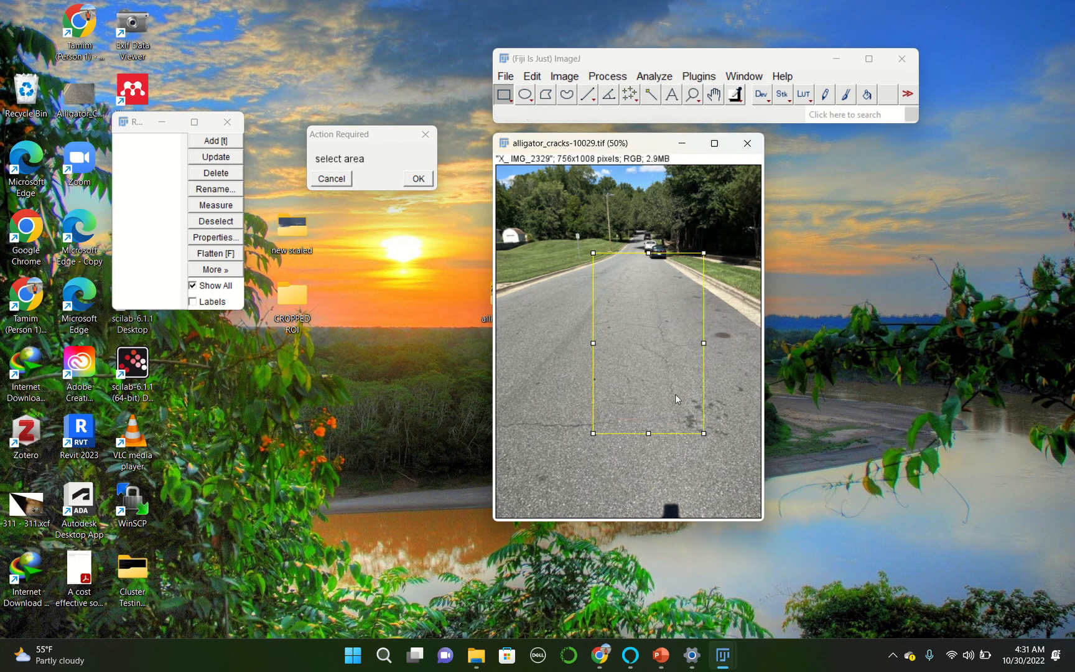
drag(593, 255, 587, 271)
click(418, 180)
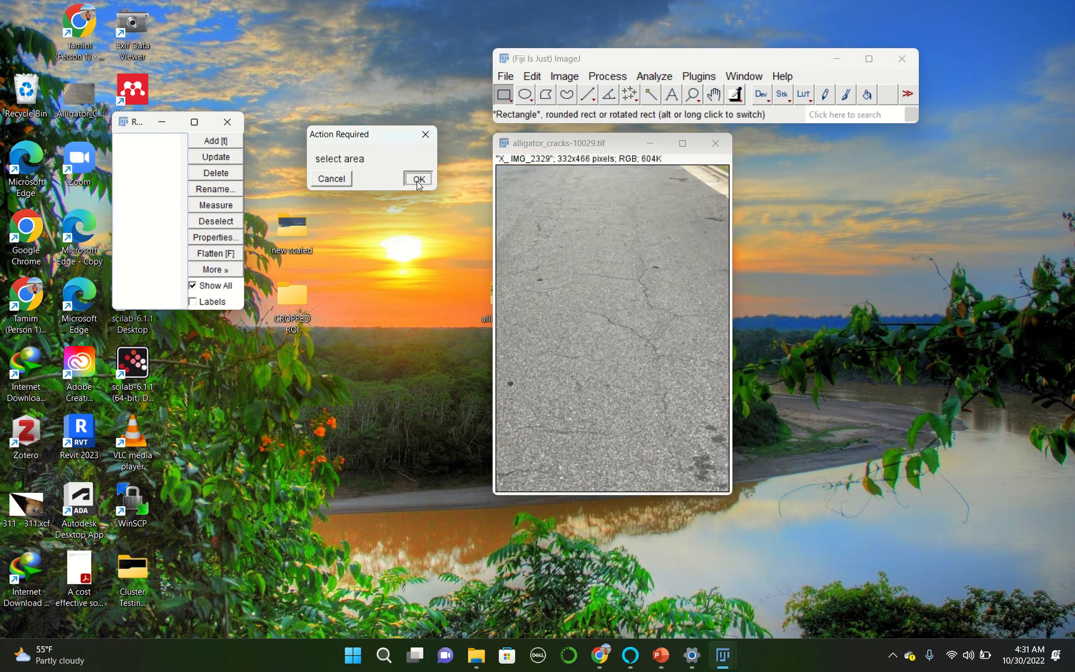
- Select the long branching cracks in alligator_cracks-10030.tif, extend the rectangle downward to about 478 × 782 pixels, and accept the crop area
drag(590, 237, 756, 502)
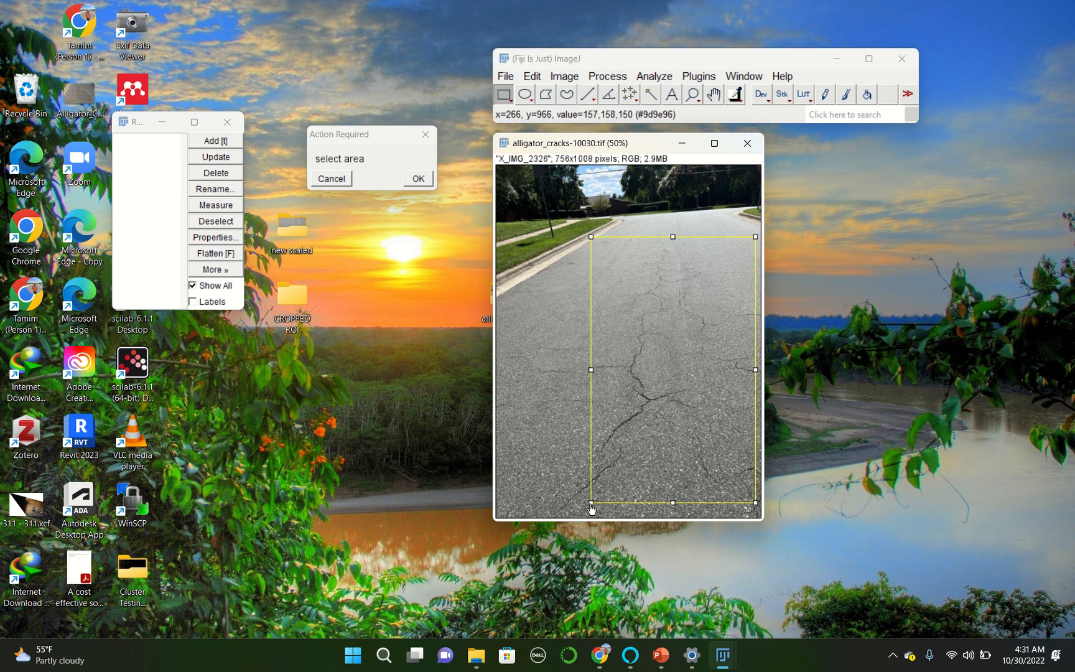
mouse_move(592, 504)
mouse_down()
mouse_move(557, 515)
mouse_move(589, 515)
mouse_up()
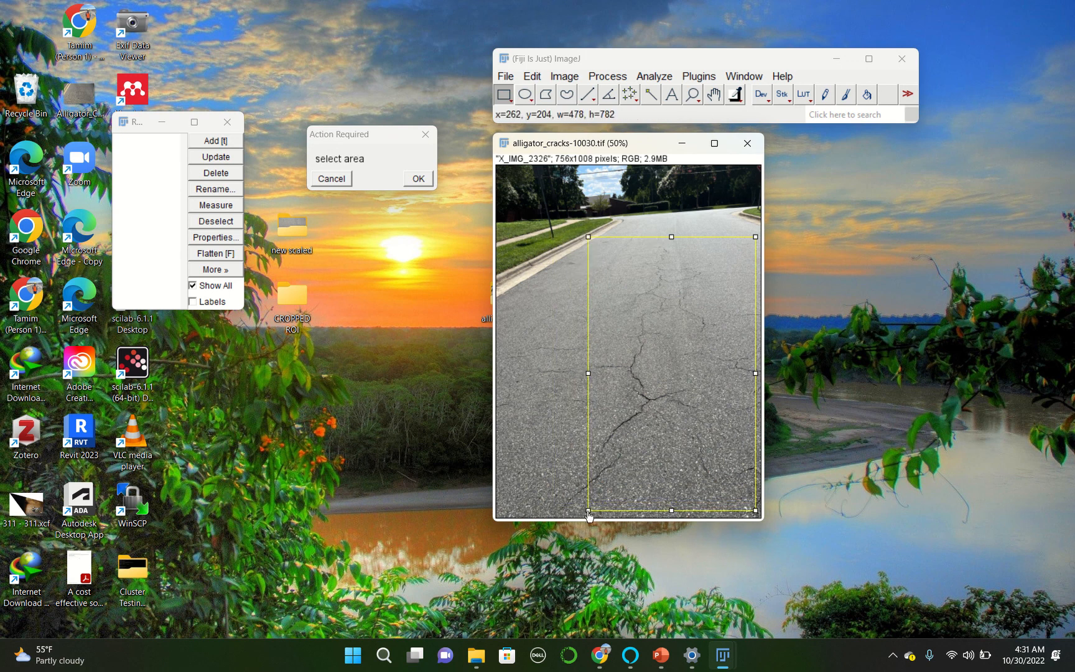
click(418, 178)
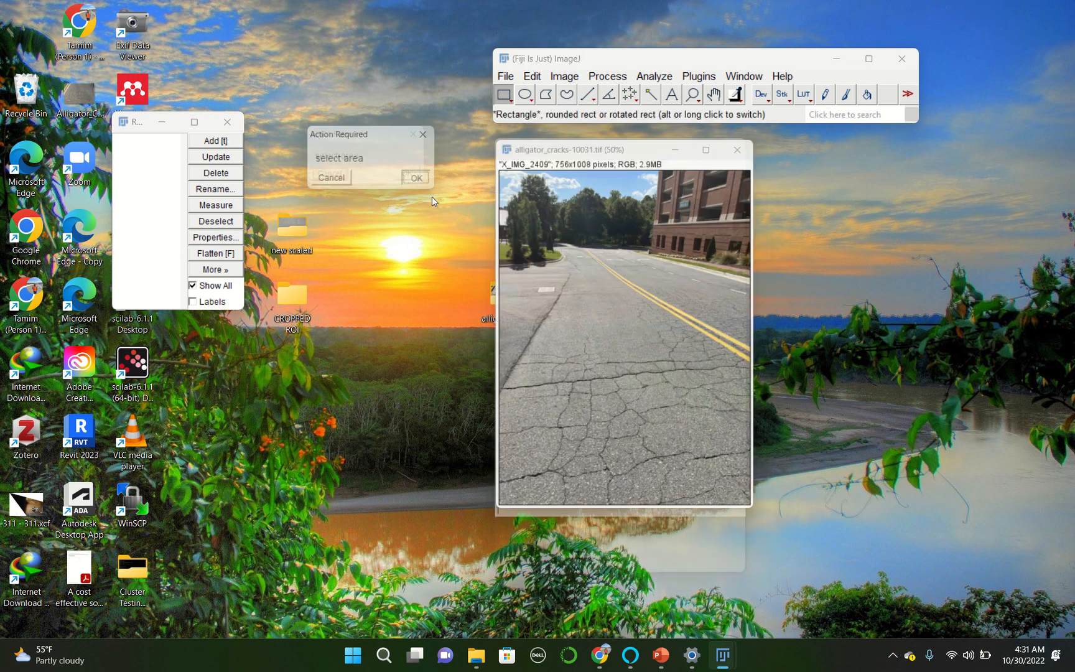
- Select the foreground crack network in alligator_cracks-10031.tif, lower the rectangle's upper edge below the yellow lines, and accept the crop area
drag(499, 328, 762, 521)
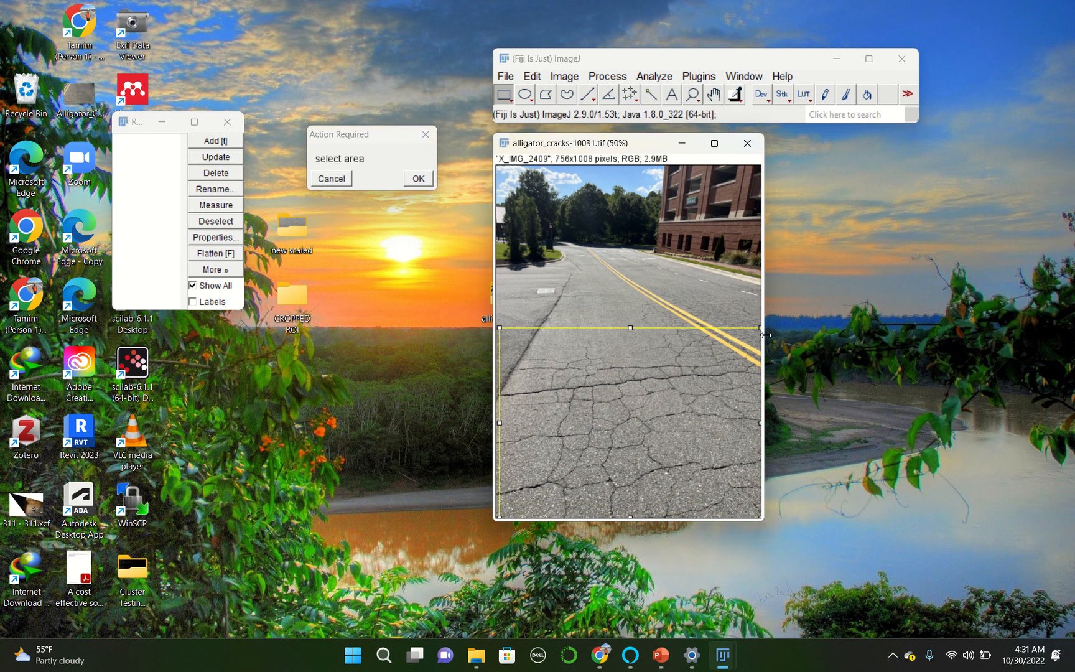
drag(761, 330, 751, 367)
click(428, 178)
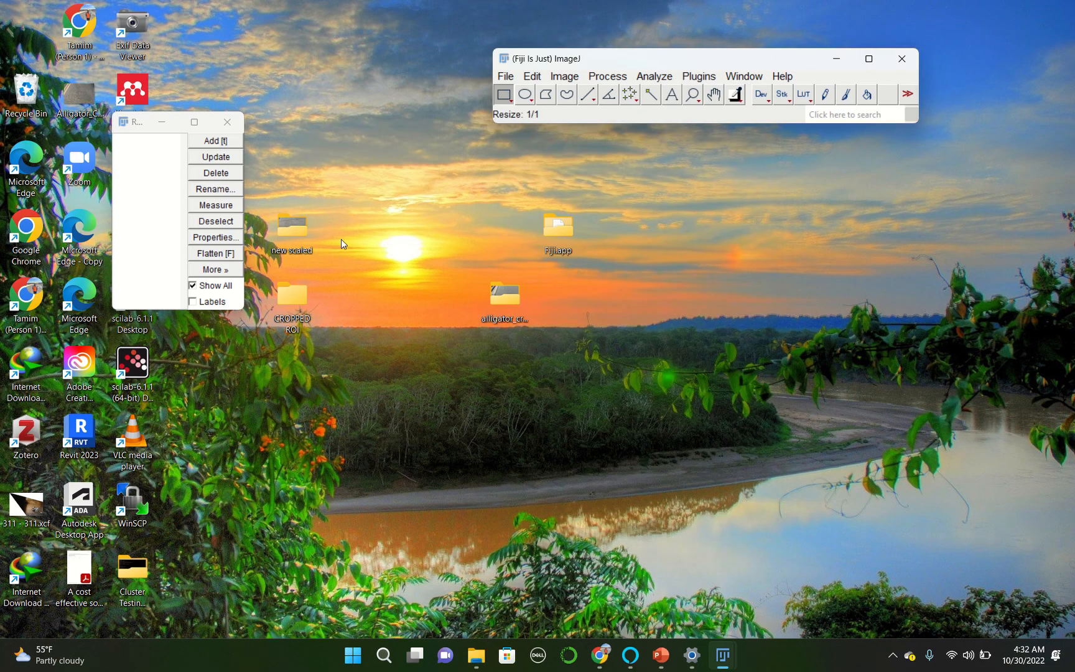
- Check the cropped JPG images against their original TIFs in the new scaled folder, browsing from alligator_cracks-10000.jpg to alligator_cracks-10003.tif, and close the viewer
double_click(293, 231)
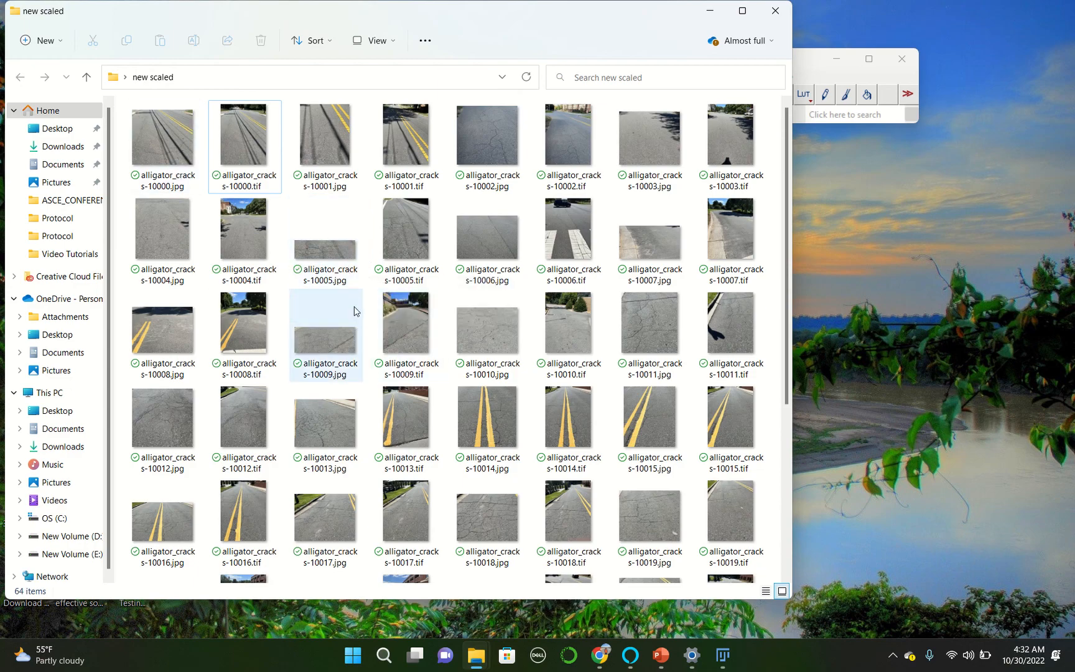
double_click(180, 182)
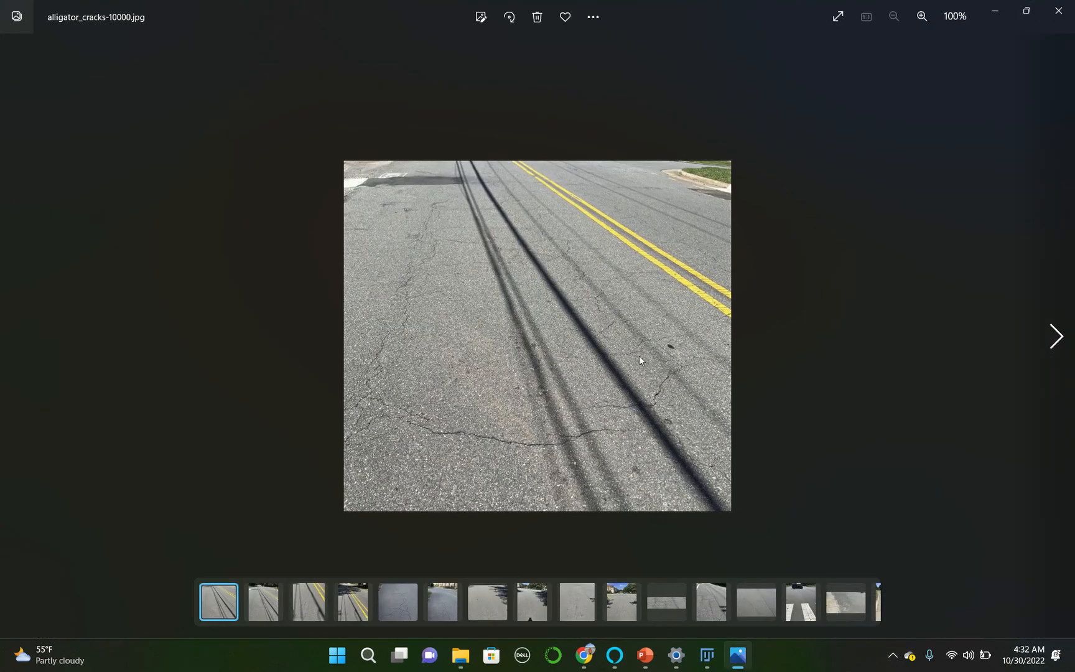
key(Right)
key(Right)
key(Right)
key(Right)
key(Right)
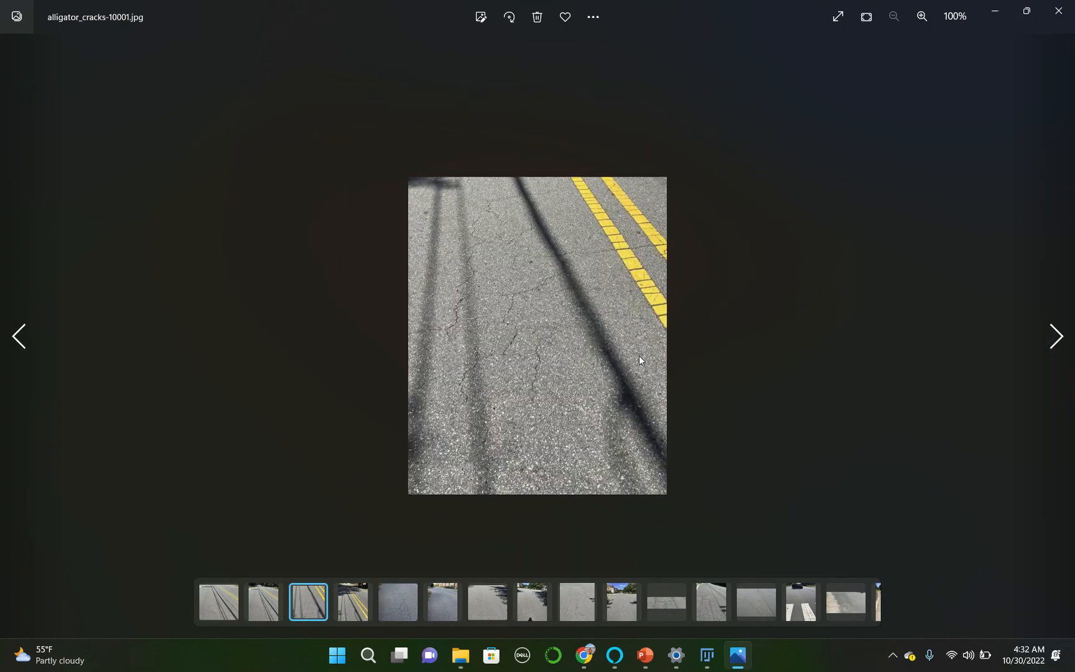
key(Right)
key(Right)
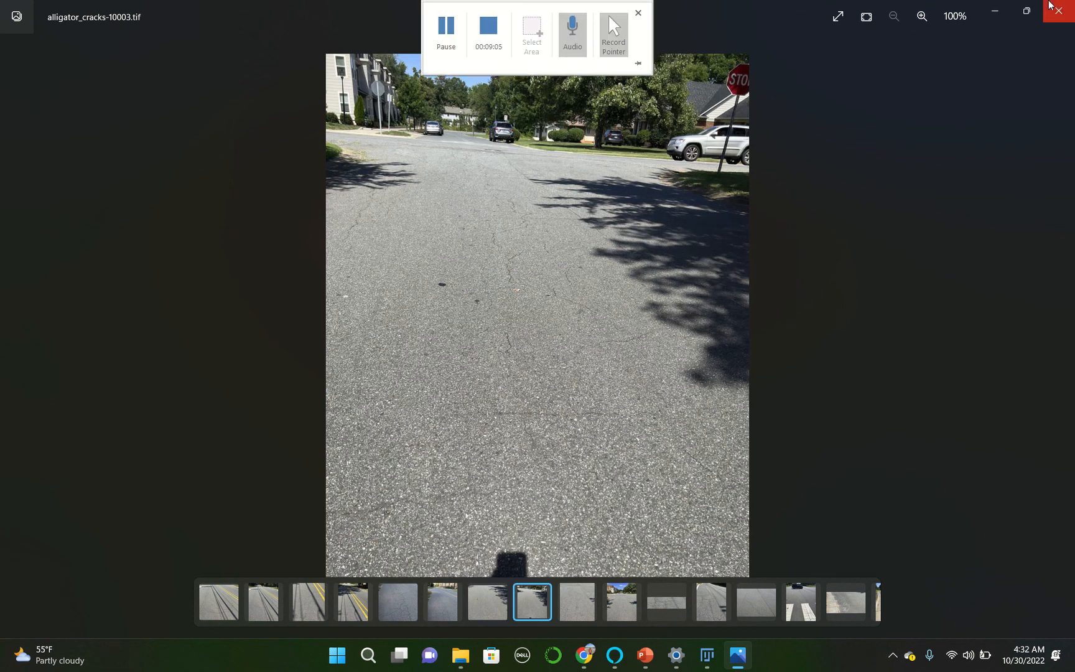
click(1050, 3)
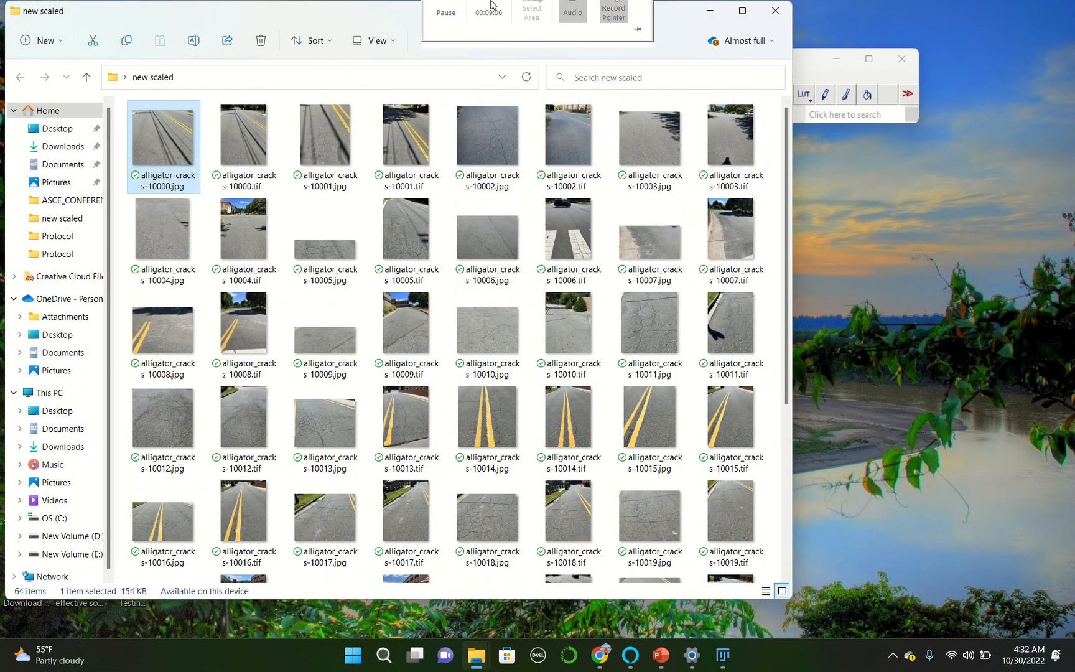